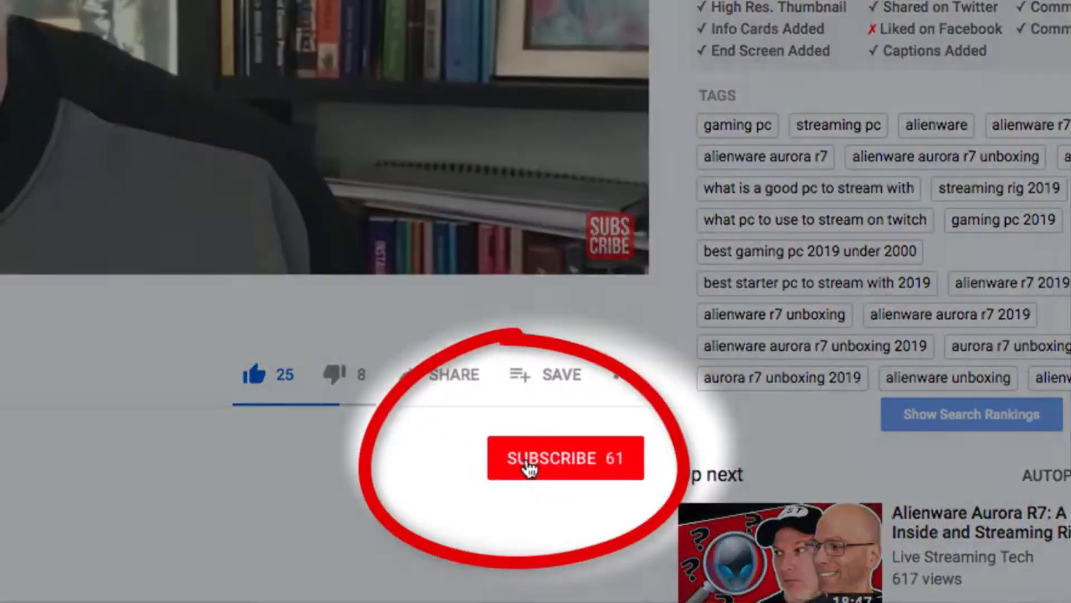
left_click(527, 466)
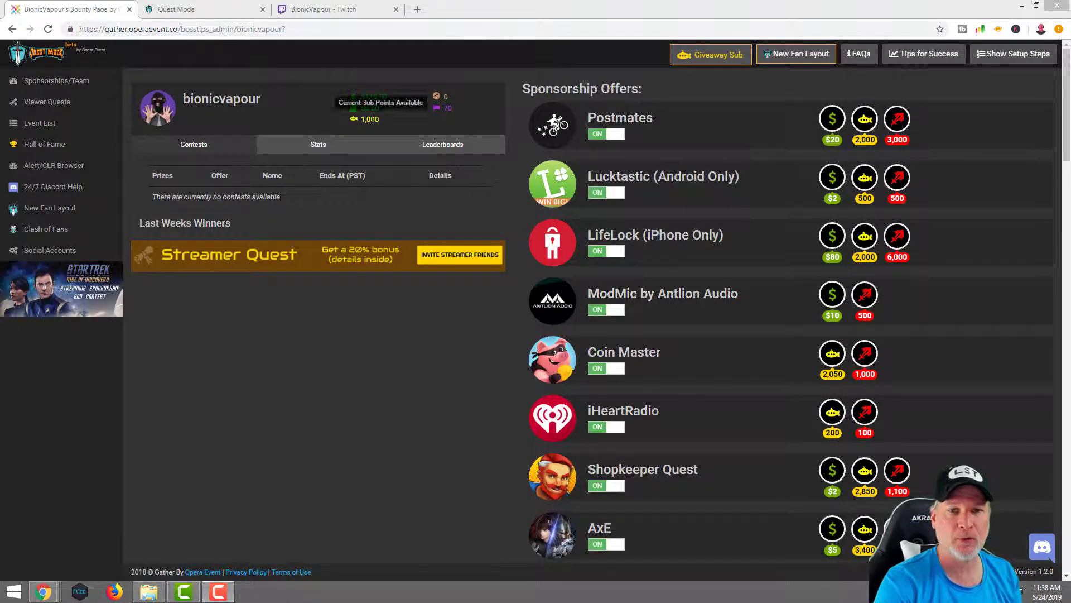
mouse_move(364, 97)
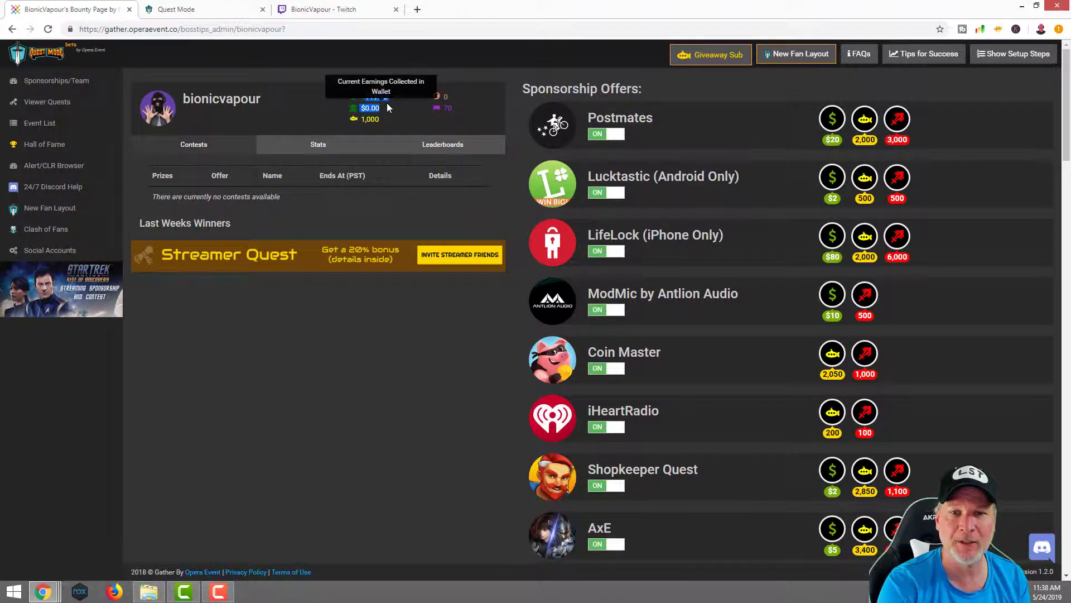
double_click(386, 99)
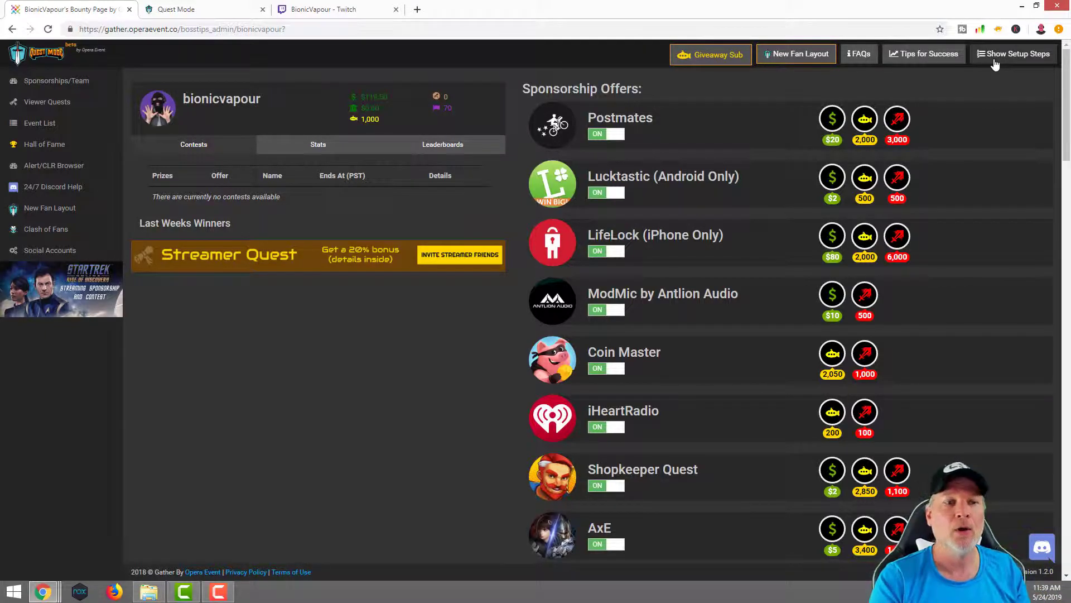
left_click(49, 251)
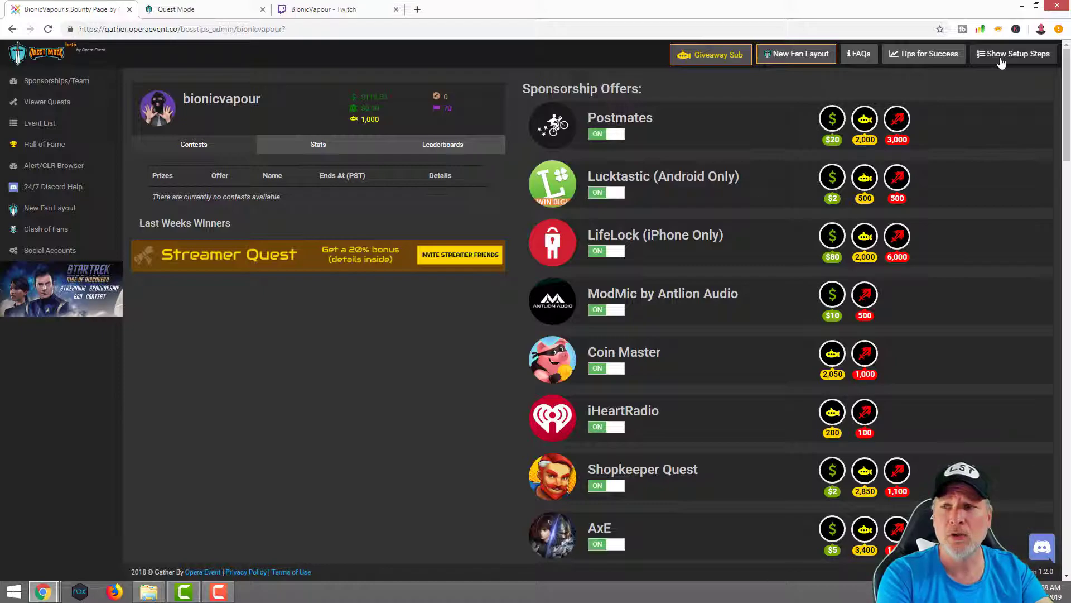
Step: Show the Quest Mode setup steps and copy the fan link for the channel
left_click(1002, 55)
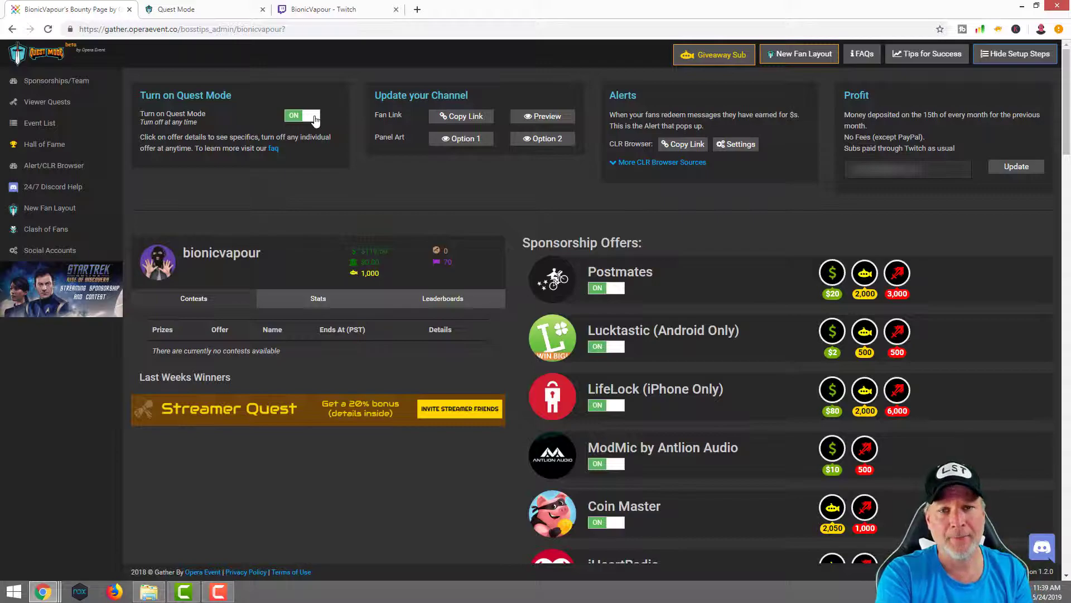
left_click(456, 121)
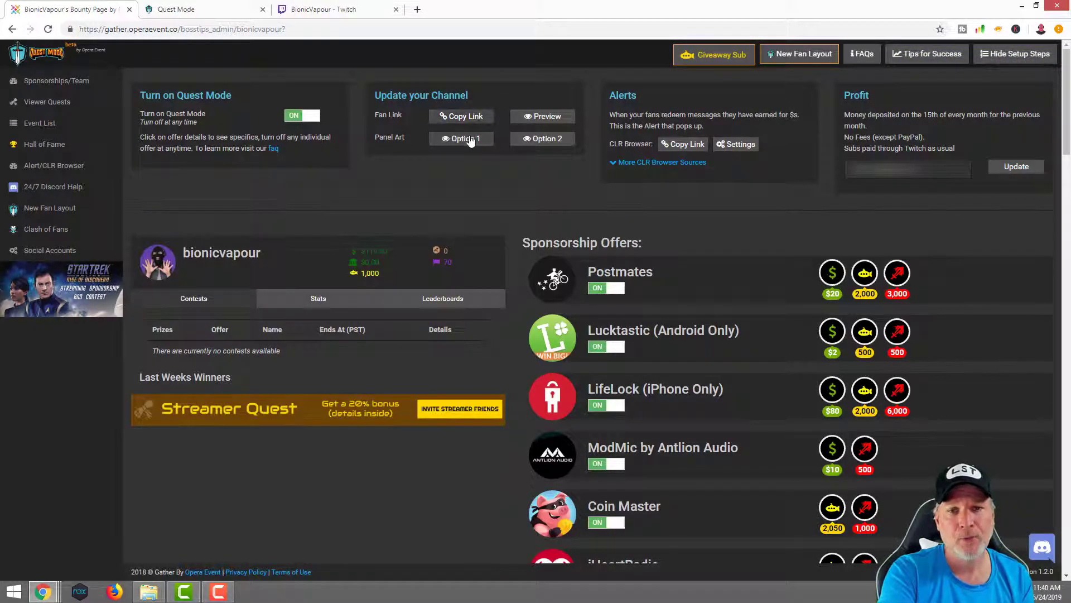
Step: Preview the Option 1 and Option 2 panel art images, closing each one after viewing
left_click(470, 141)
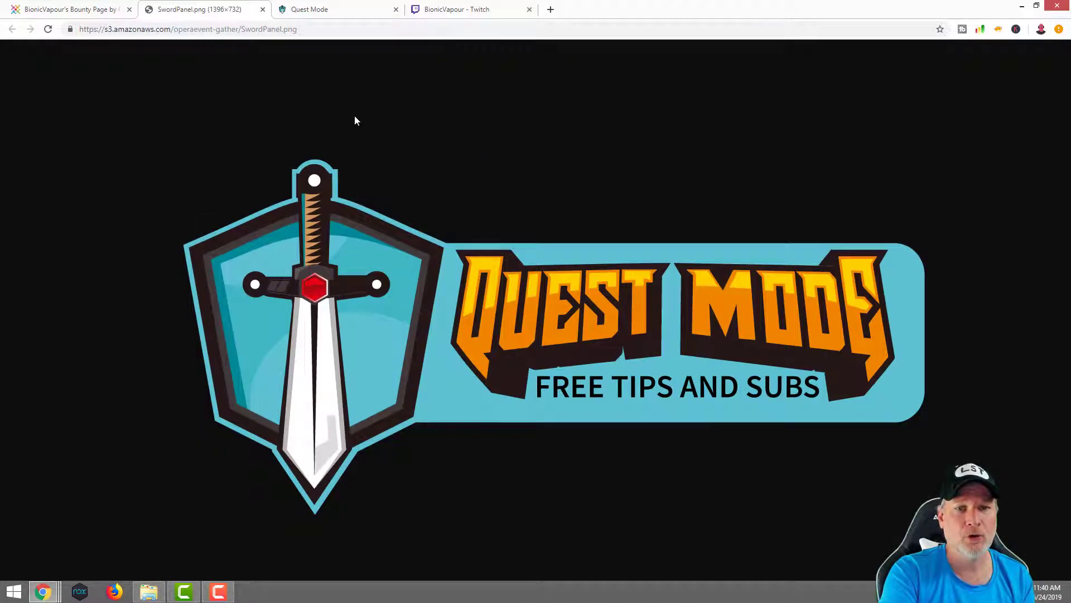
right_click(355, 120)
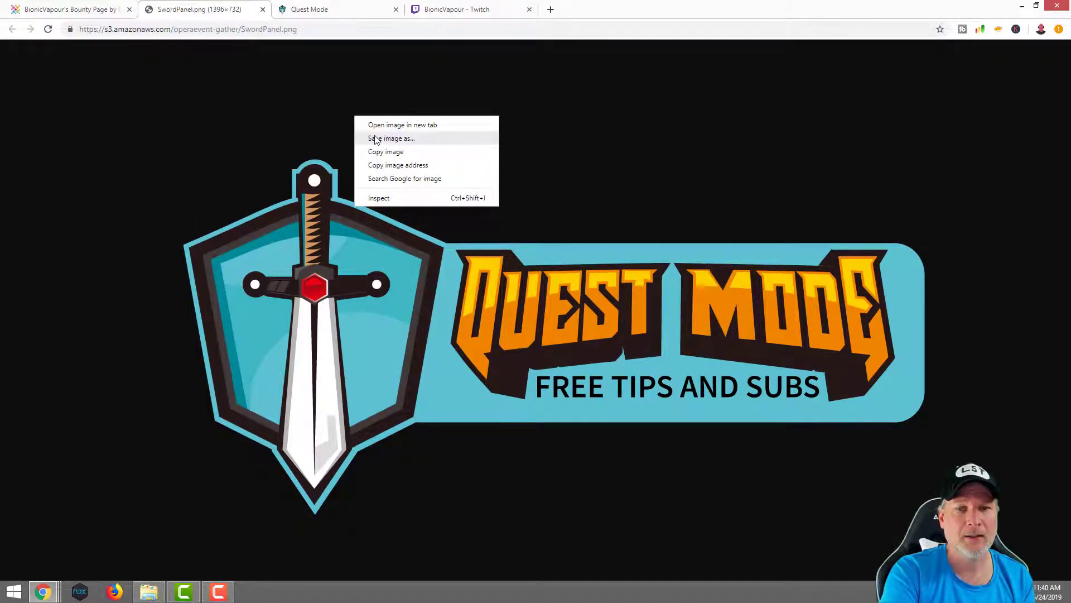
left_click(264, 13)
left_click(530, 139)
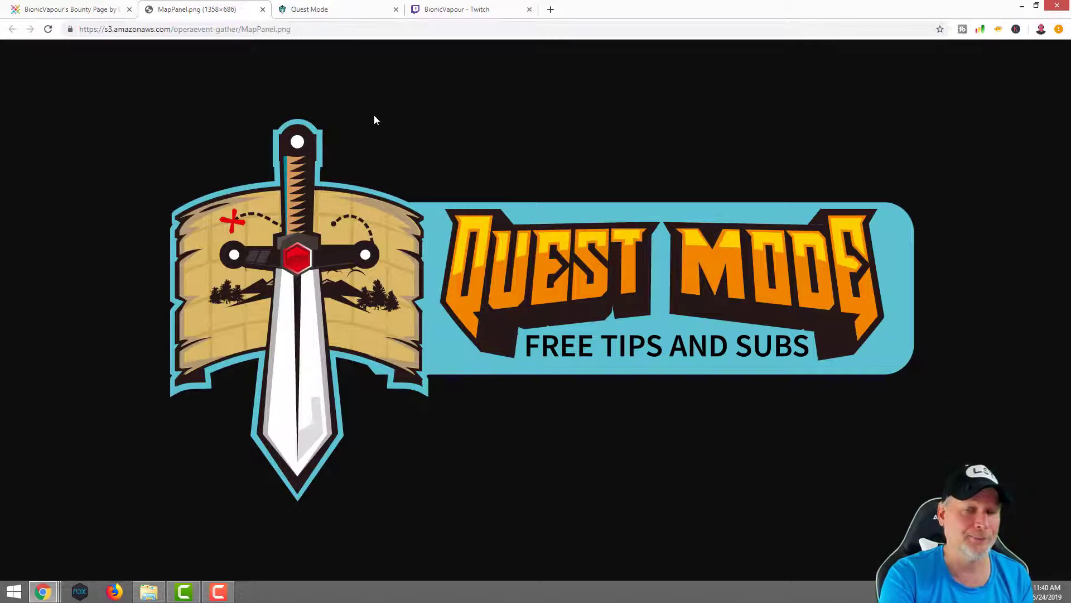
right_click(342, 101)
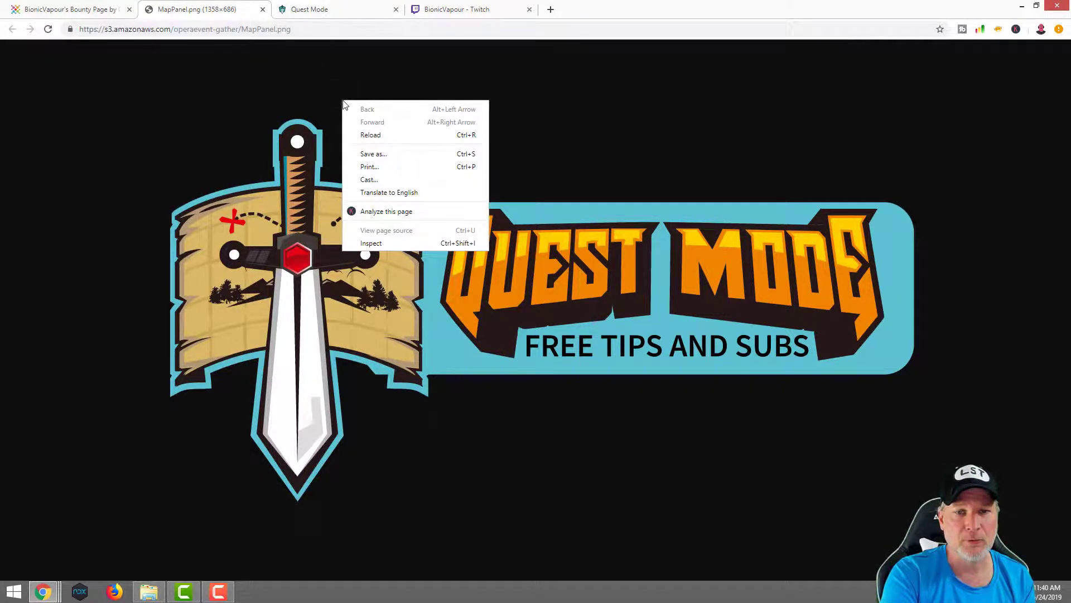
left_click(262, 9)
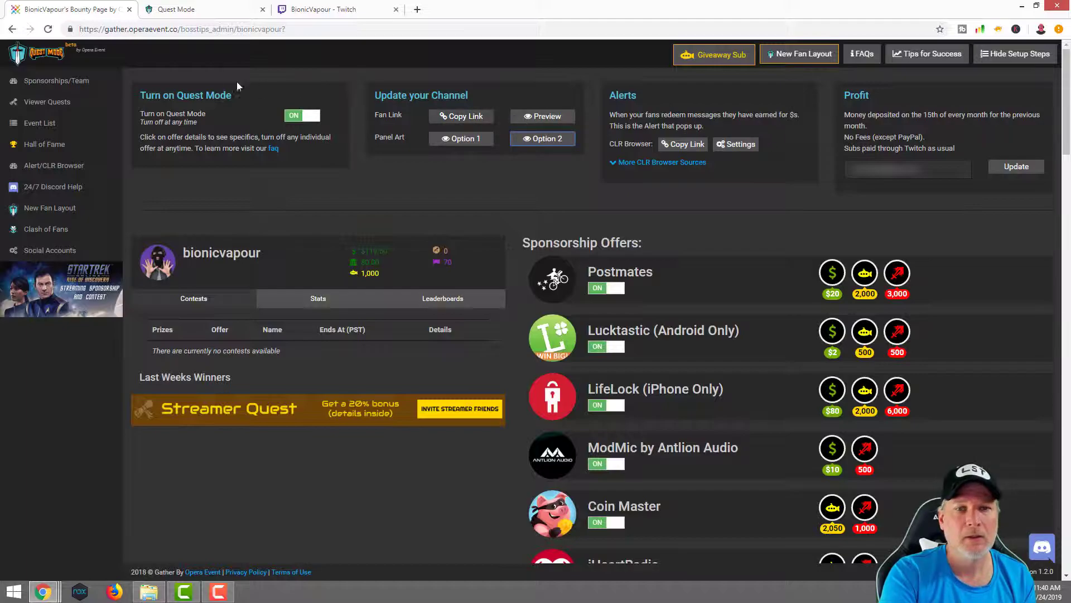
Step: Switch to the Twitch channel page, enable panel editing and remove the existing Quest Mode panel
left_click(326, 11)
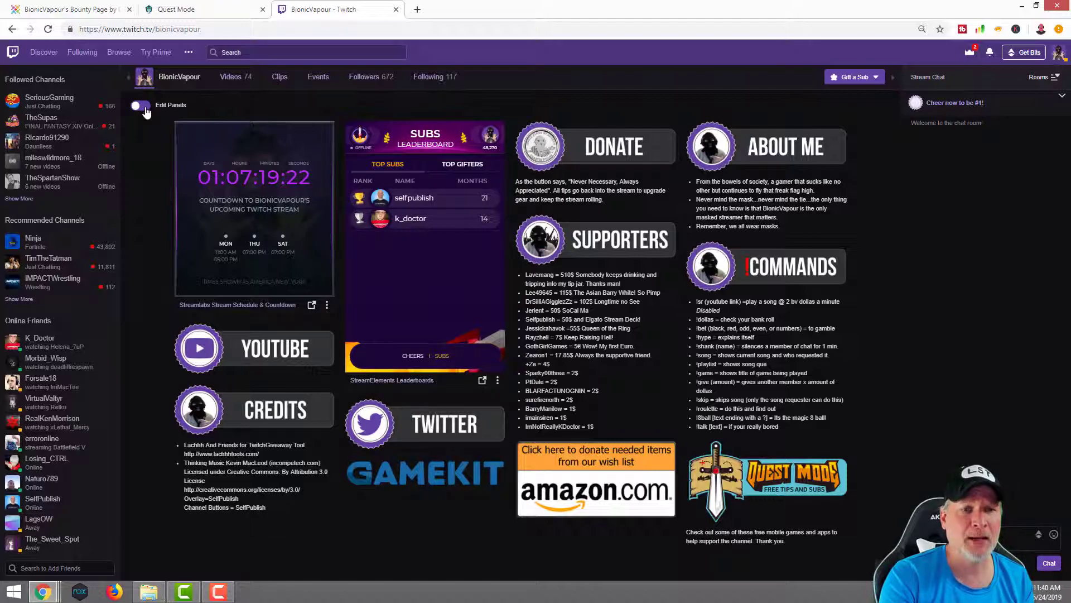
left_click(145, 109)
scroll(443, 365, "down", 6)
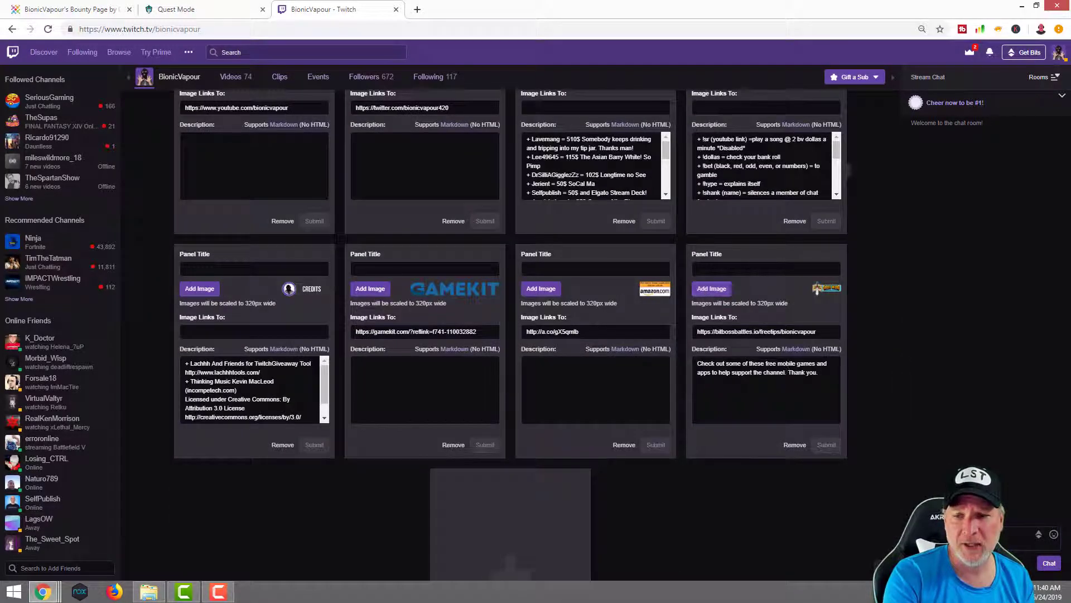
left_click(796, 446)
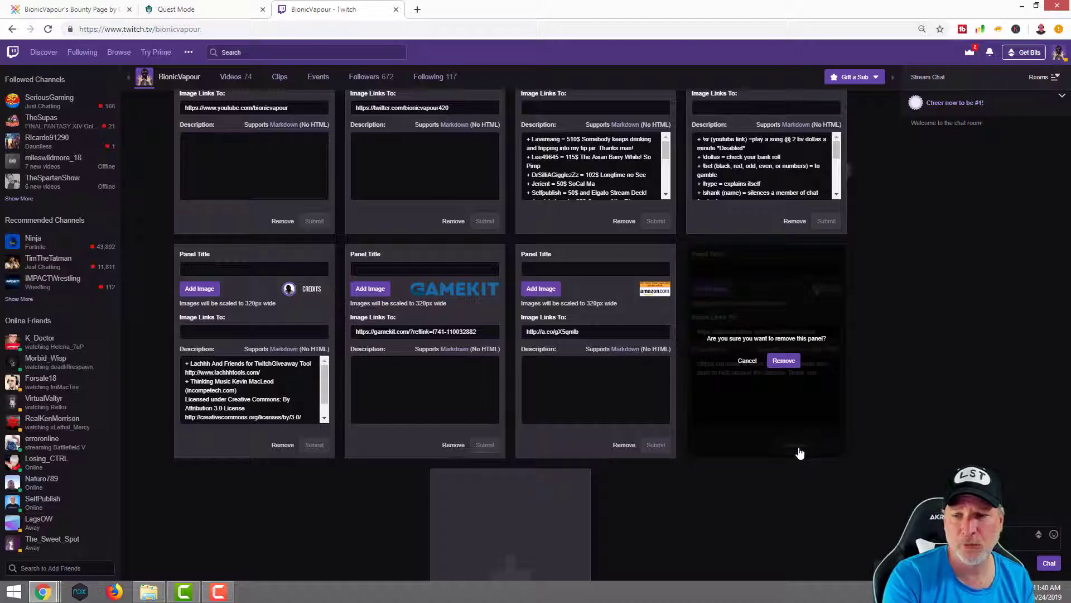
left_click(783, 360)
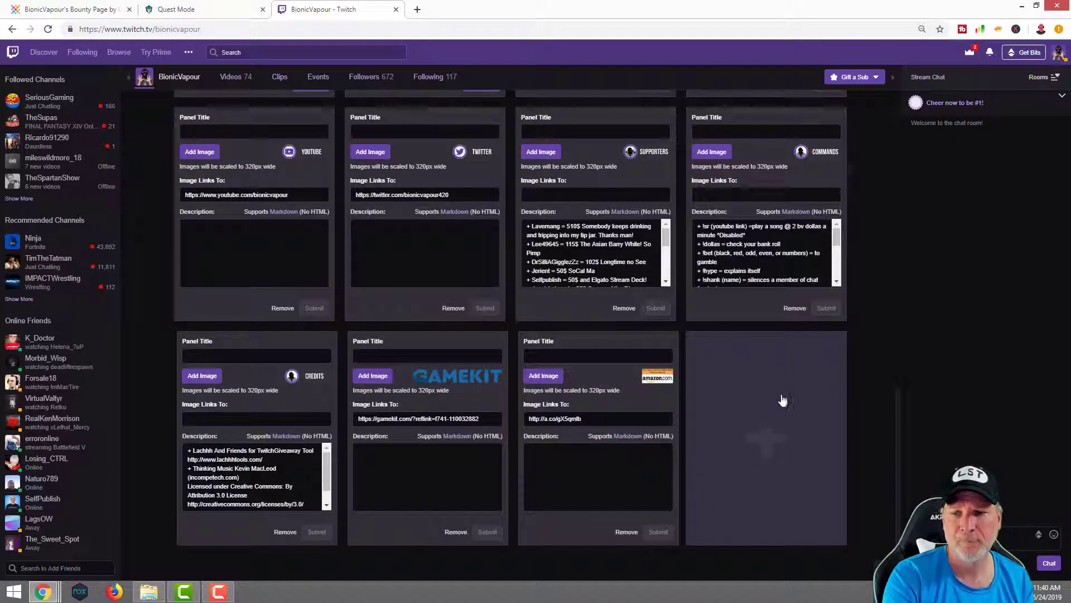
Step: Add a new text or image panel and paste the copied fan link as its image link
left_click(775, 441)
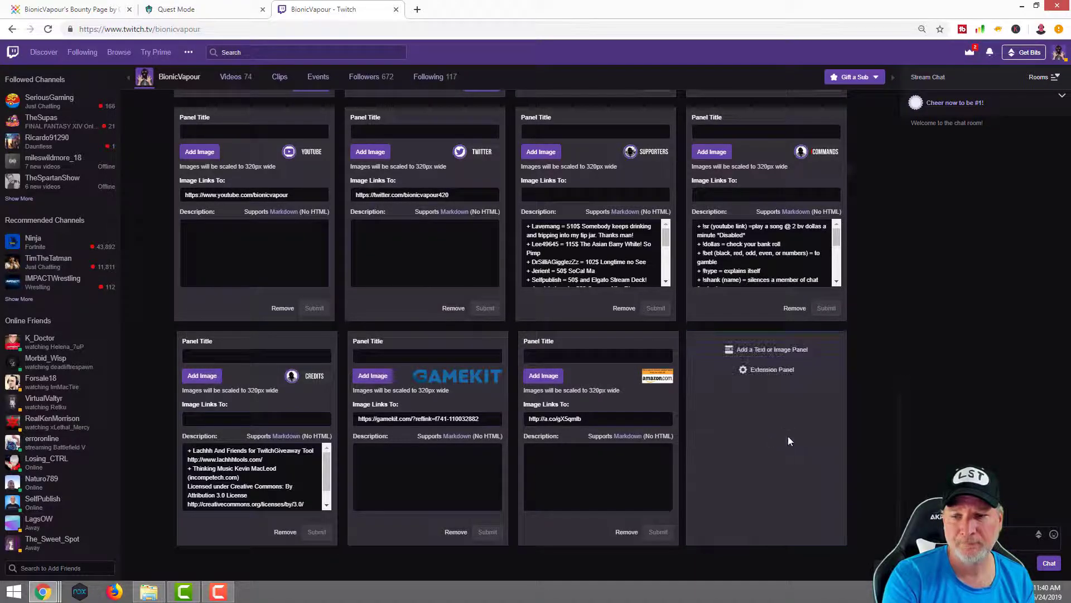
left_click(780, 351)
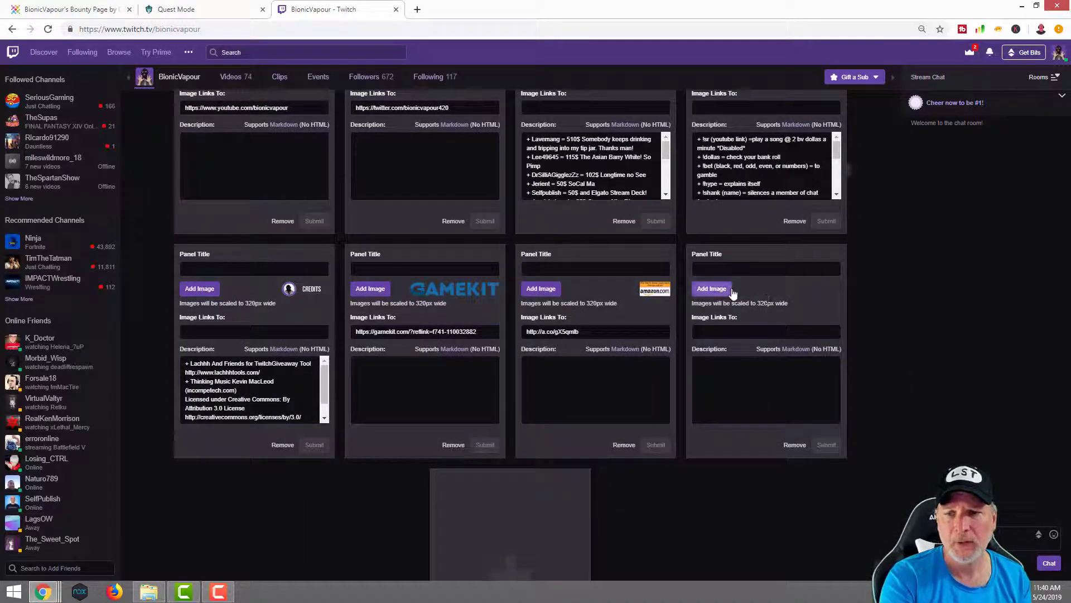
left_click(729, 331)
right_click(729, 329)
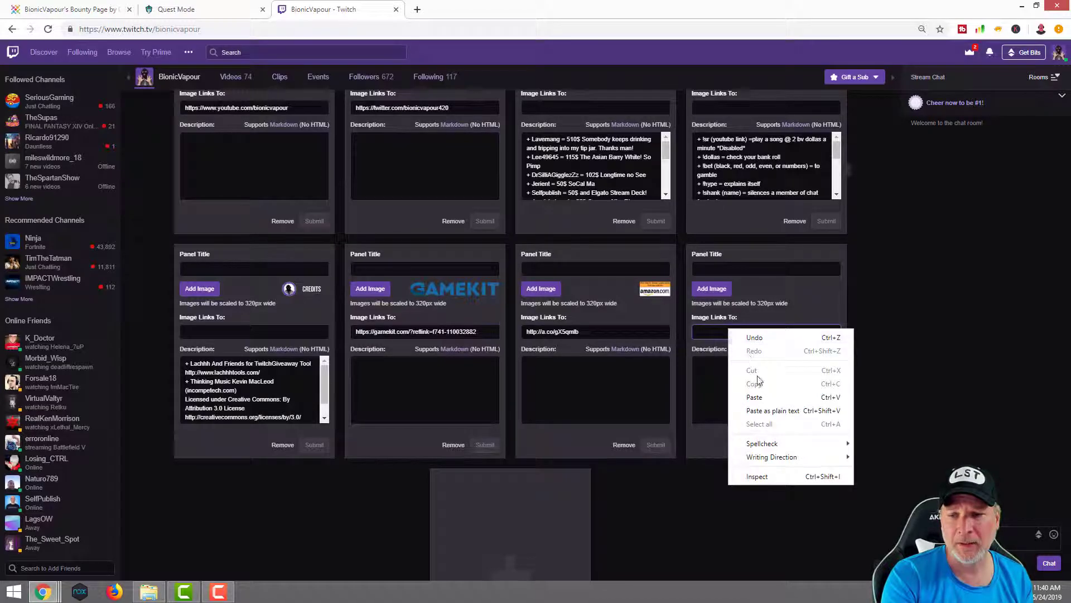
left_click(762, 399)
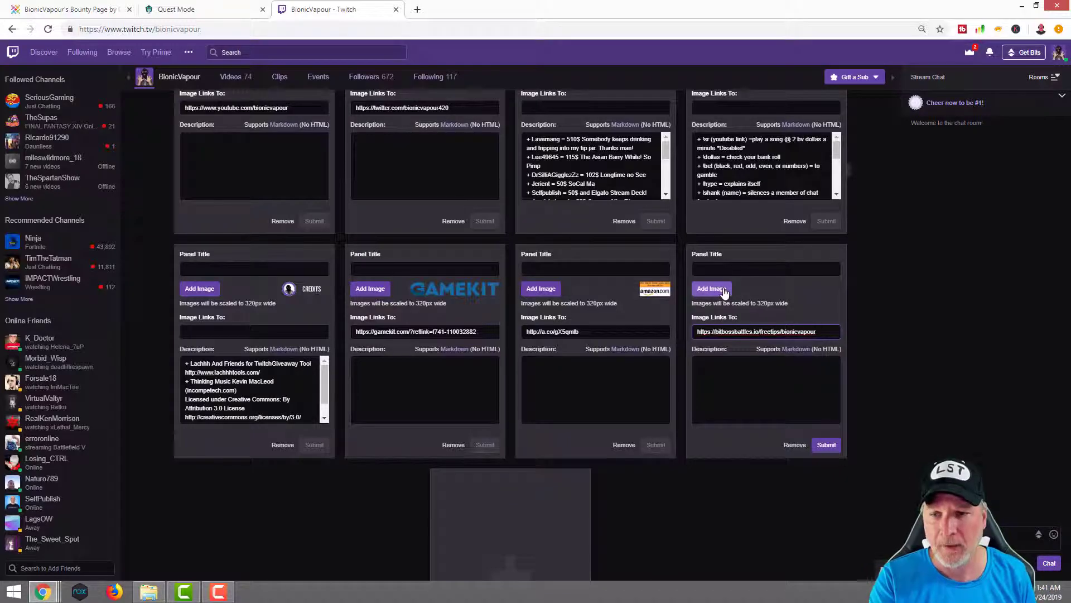
Step: Add the Quest Mode map-and-sword image to the new panel, with the crop area covering the whole picture
left_click(722, 289)
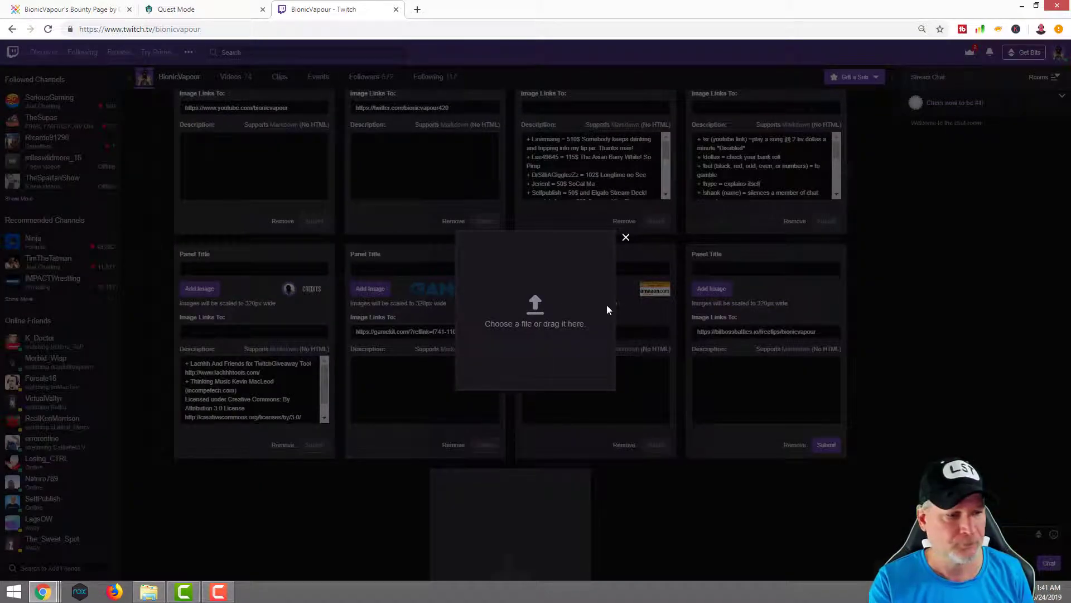
left_click_drag(2, 360, 530, 326)
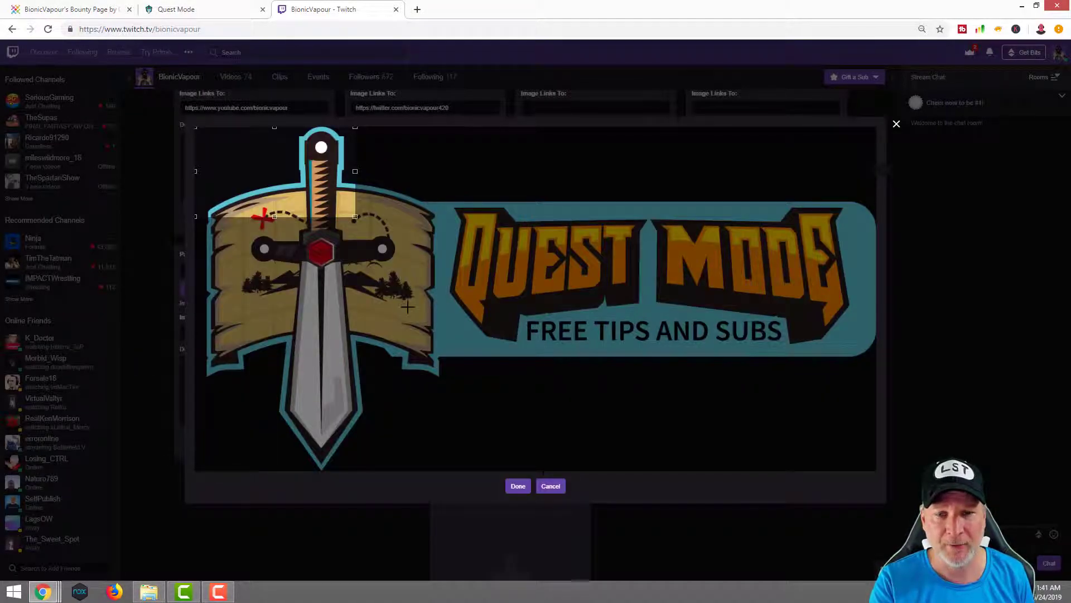
left_click_drag(355, 216, 885, 474)
left_click(516, 486)
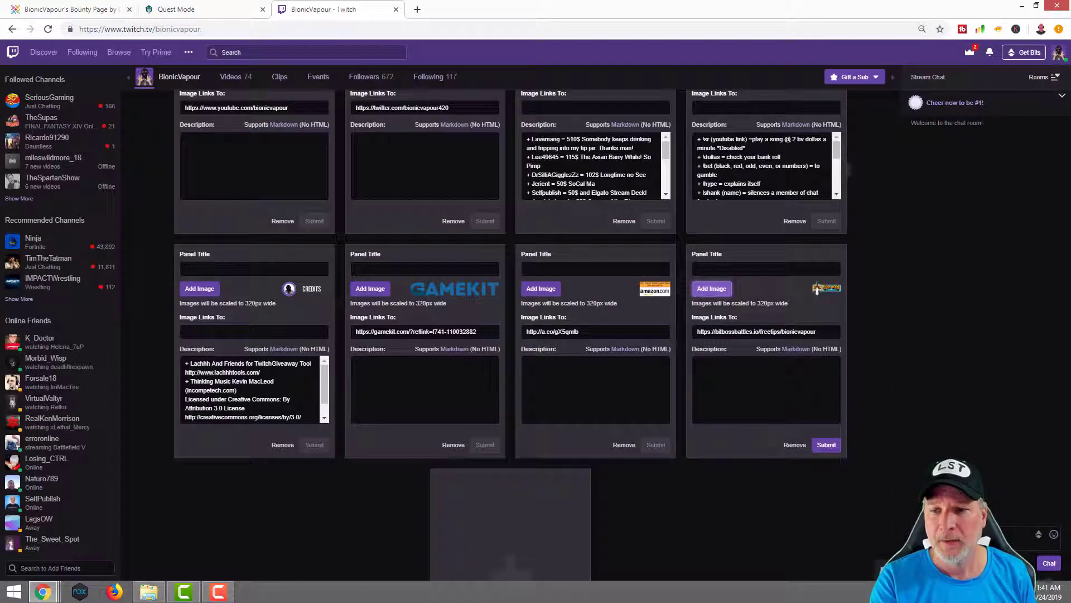
Step: Enter the panel description "To help support the channel check out some of these free mobile games and apps." and submit the panel
left_click(770, 390)
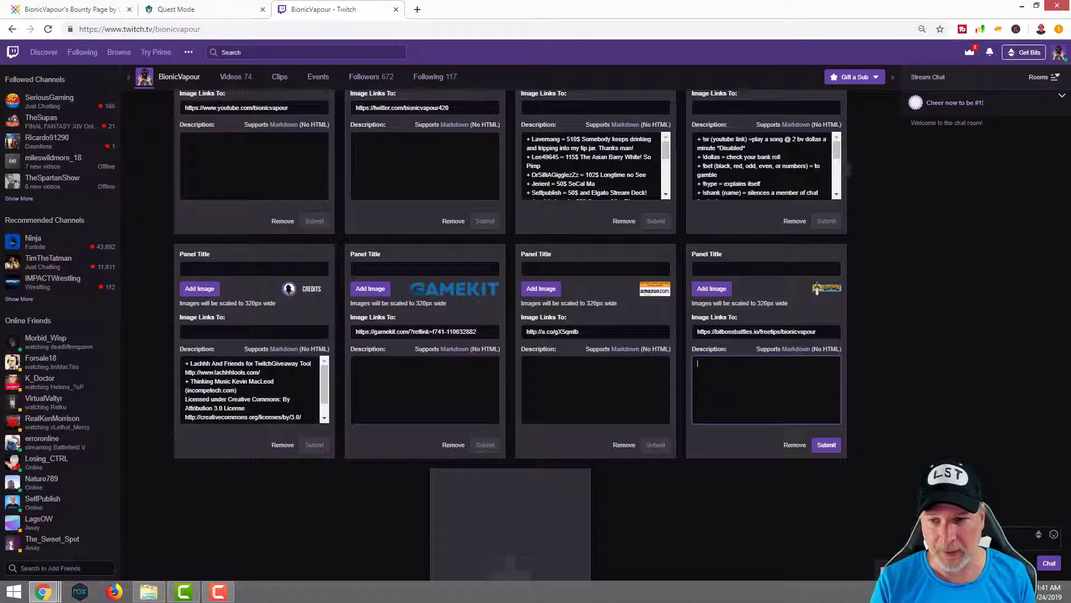
type("To help support the c")
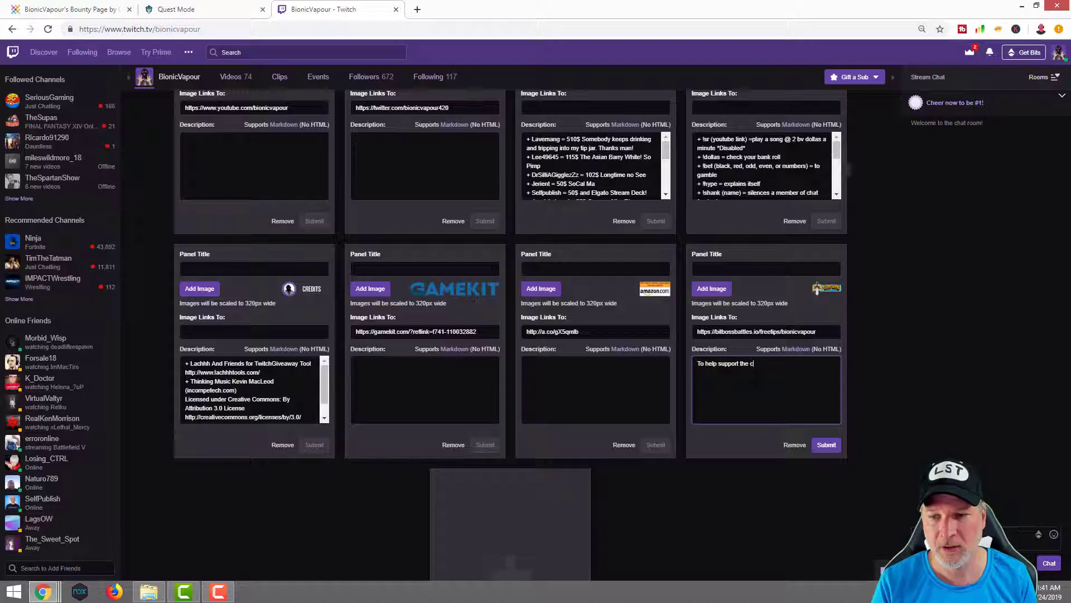
type("hannel check out")
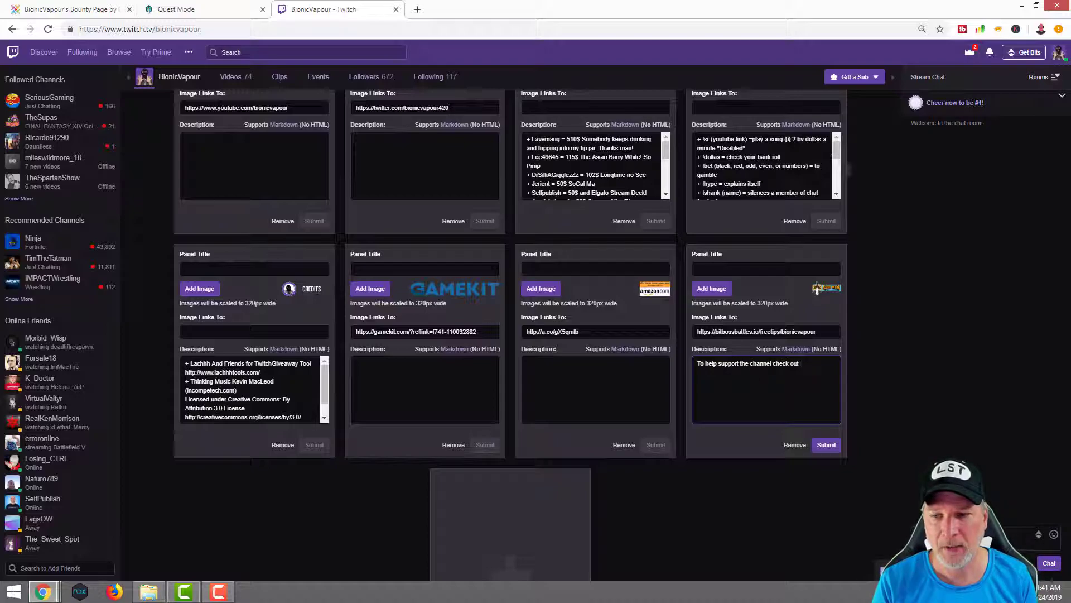
type(" some of these")
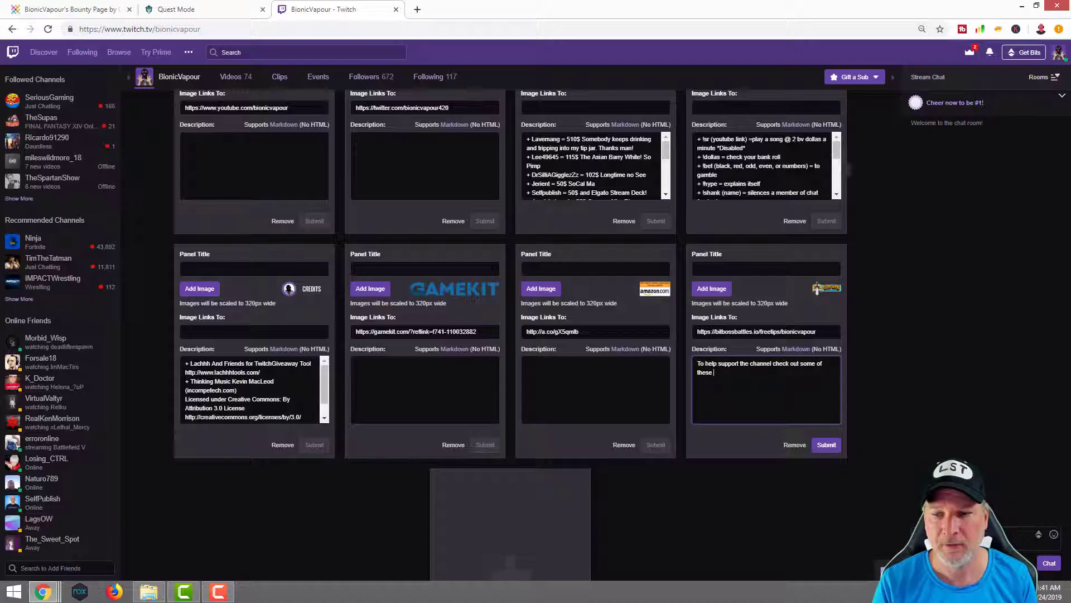
type(" free mobile")
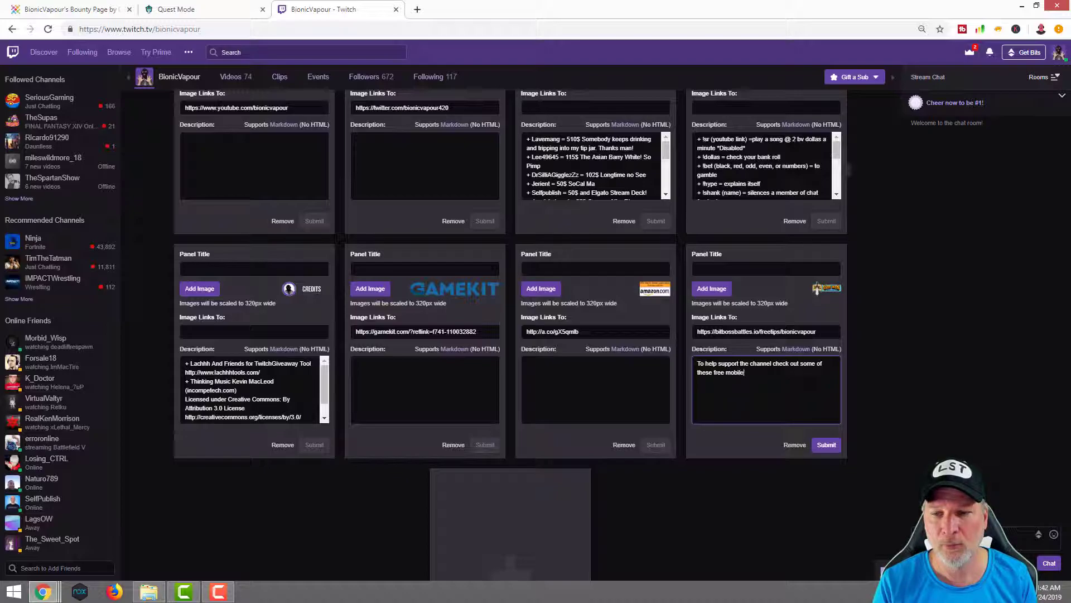
type(" games and apps.")
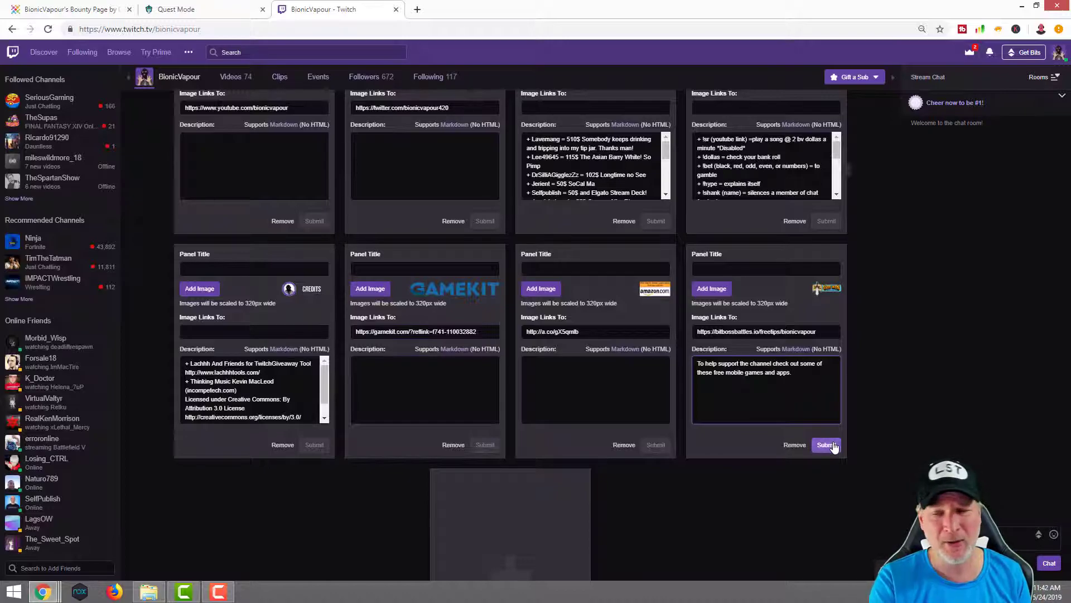
left_click(833, 447)
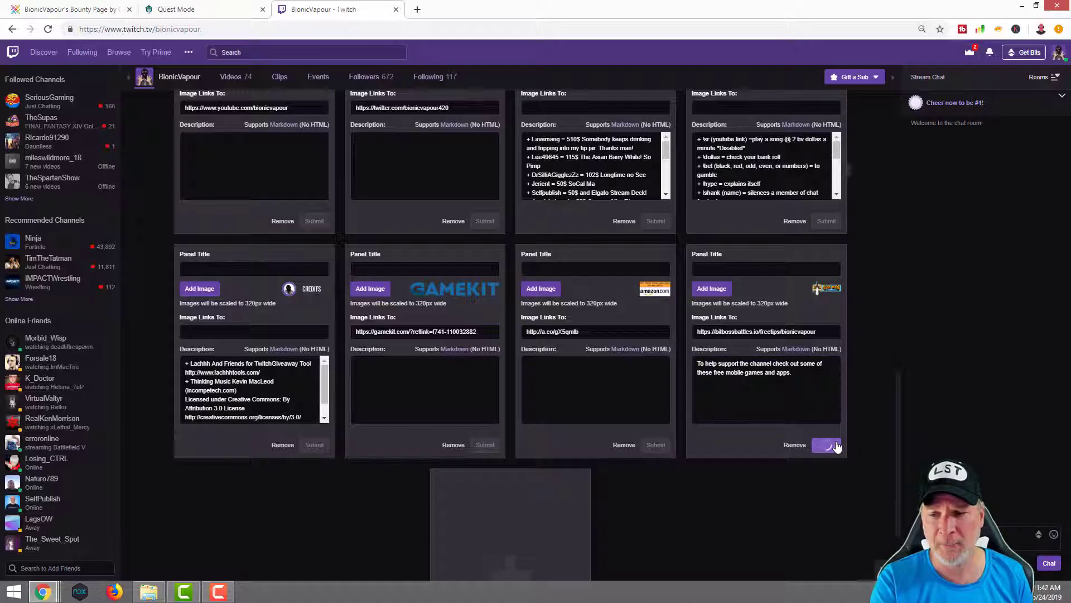
Step: Turn off panel editing and view the new Quest Mode panel on the channel page
scroll(164, 201, "up", 8)
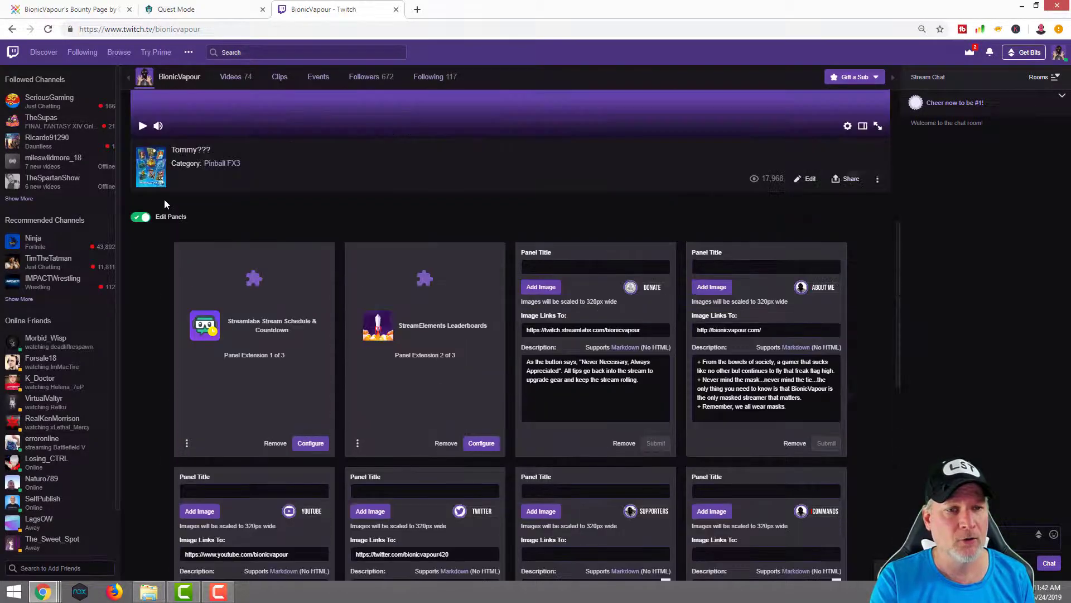
left_click(141, 217)
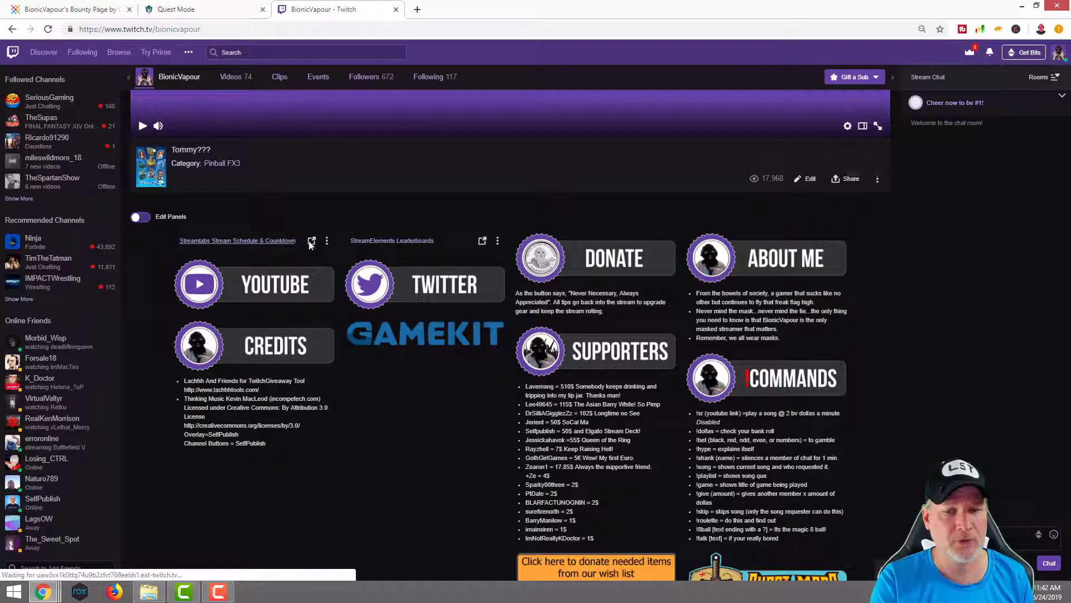
scroll(343, 243, "down", 2)
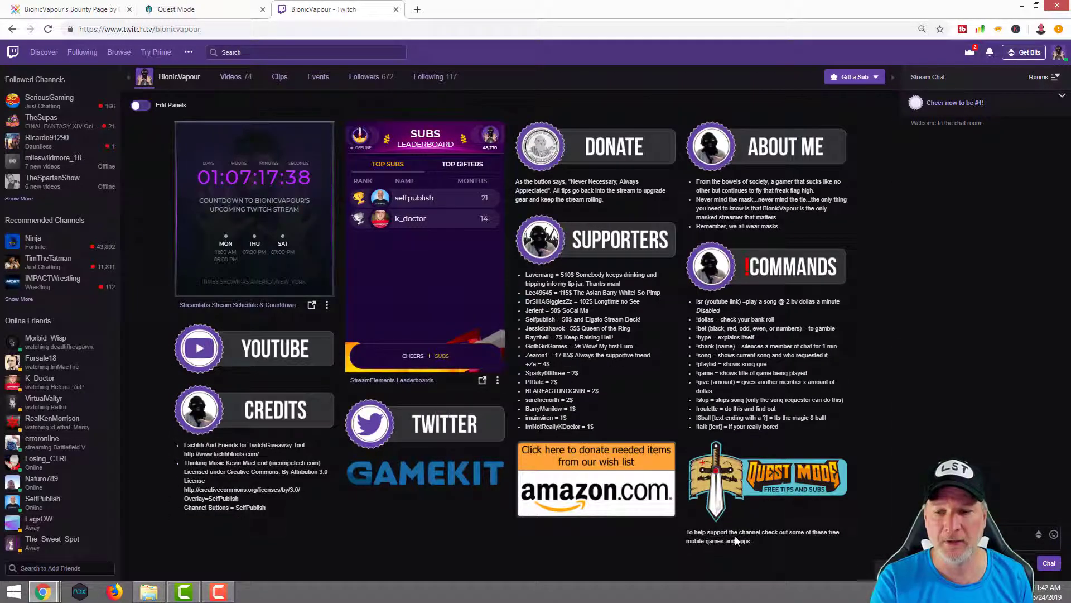
Step: Test the Quest Mode panel's link, close the page it opens and return to the Quest Mode admin page
left_click(788, 484)
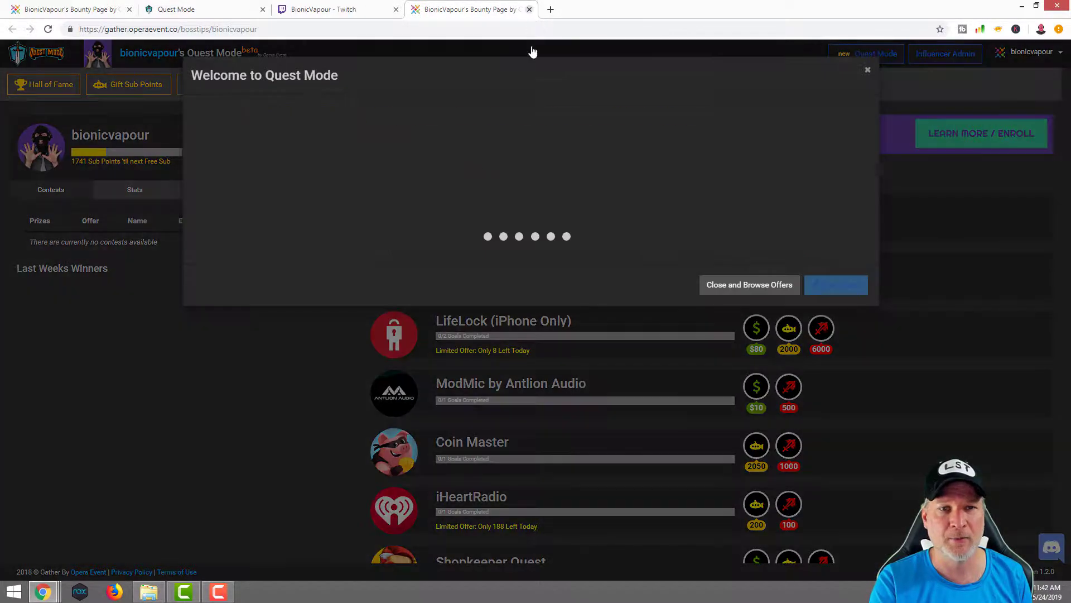
left_click(529, 10)
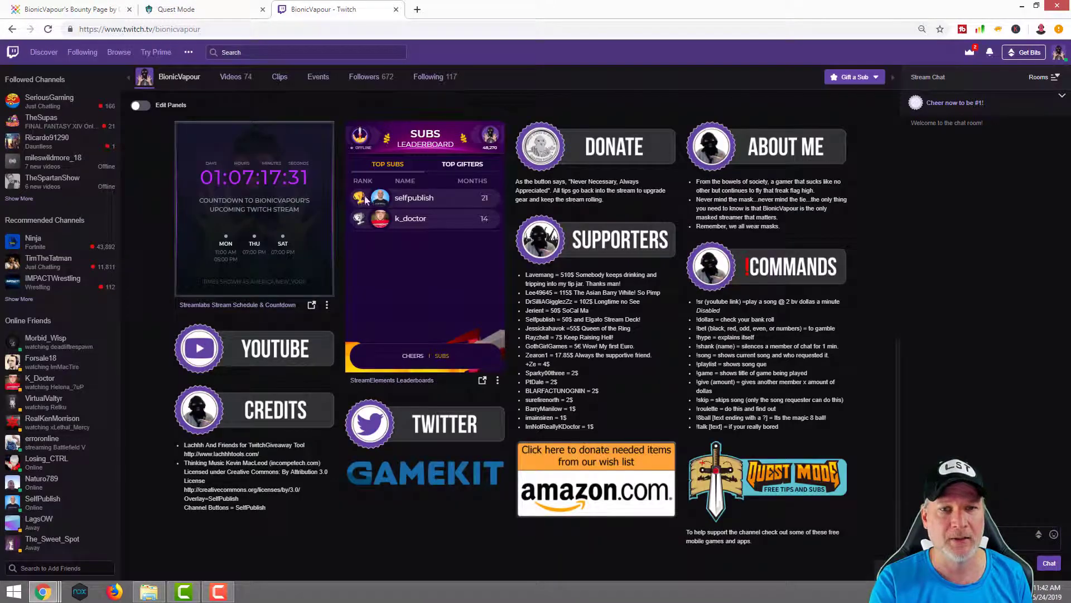
left_click(166, 11)
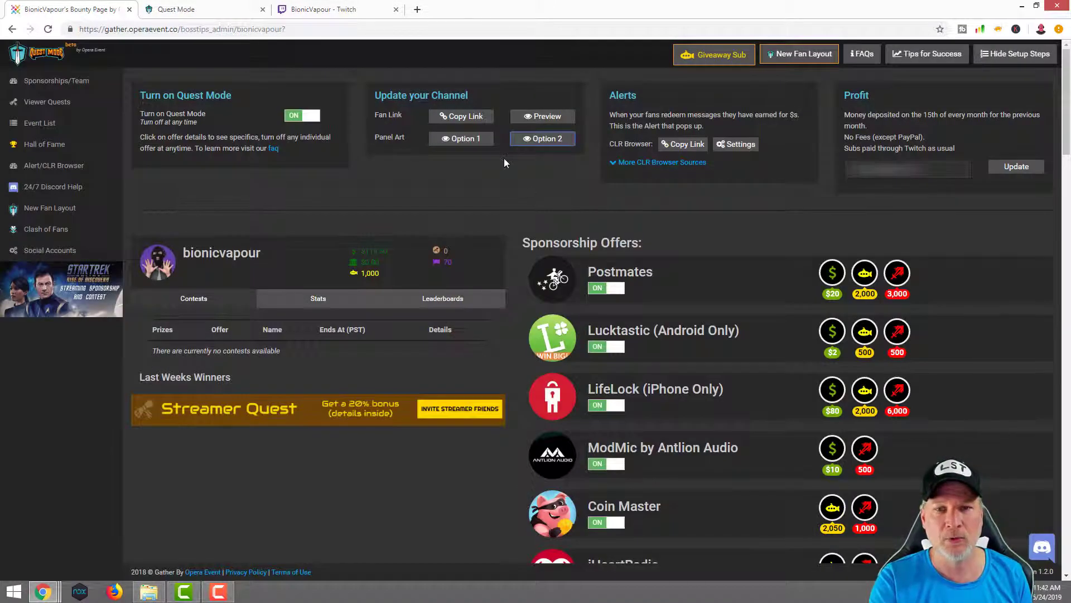
Step: Preview the fan link's Quest Mode page and return to the admin page
left_click(541, 117)
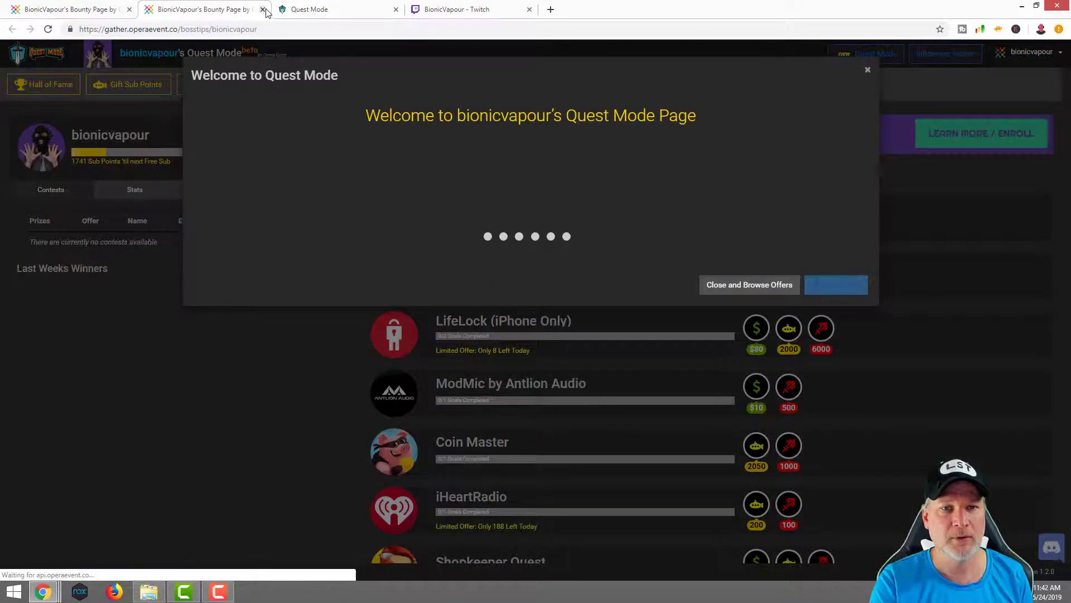
left_click(263, 9)
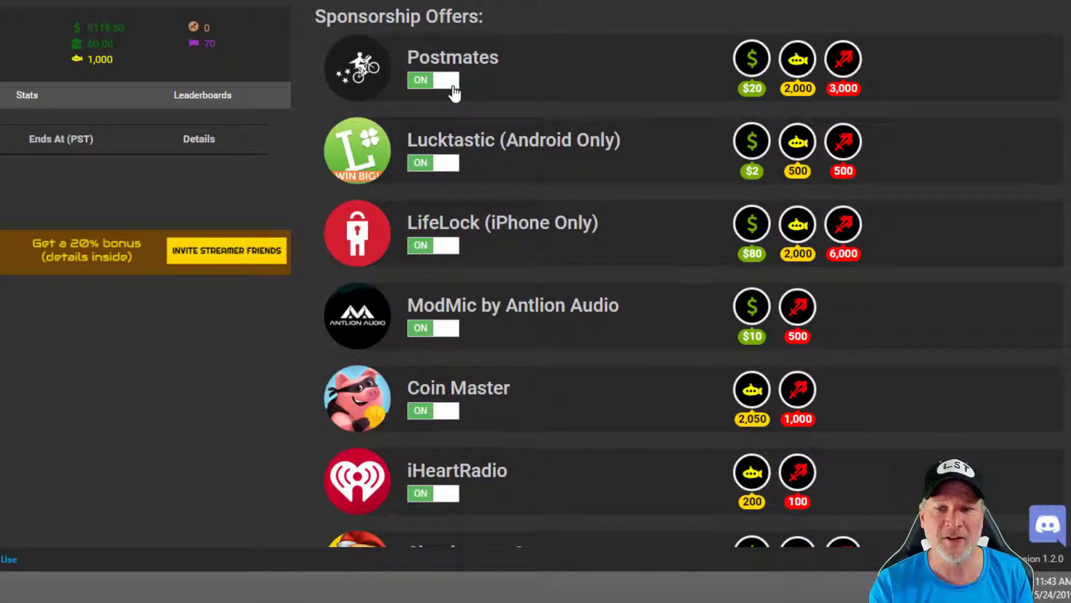
Step: Try turning the Postmates and iHeartRadio sponsorship offers off, and turn both back on
left_click(446, 84)
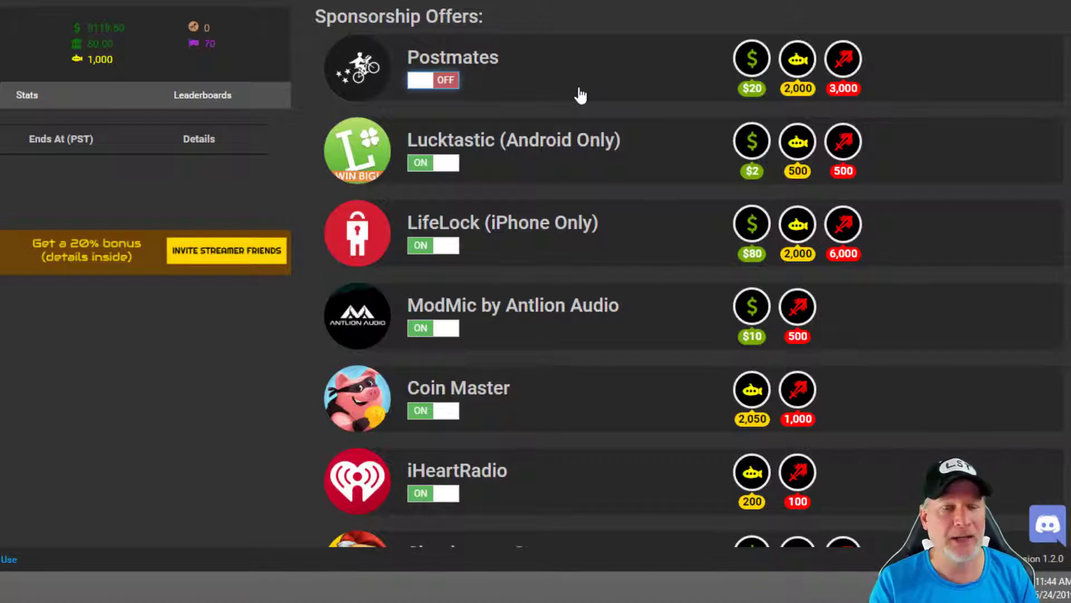
scroll(572, 140, "down", 3)
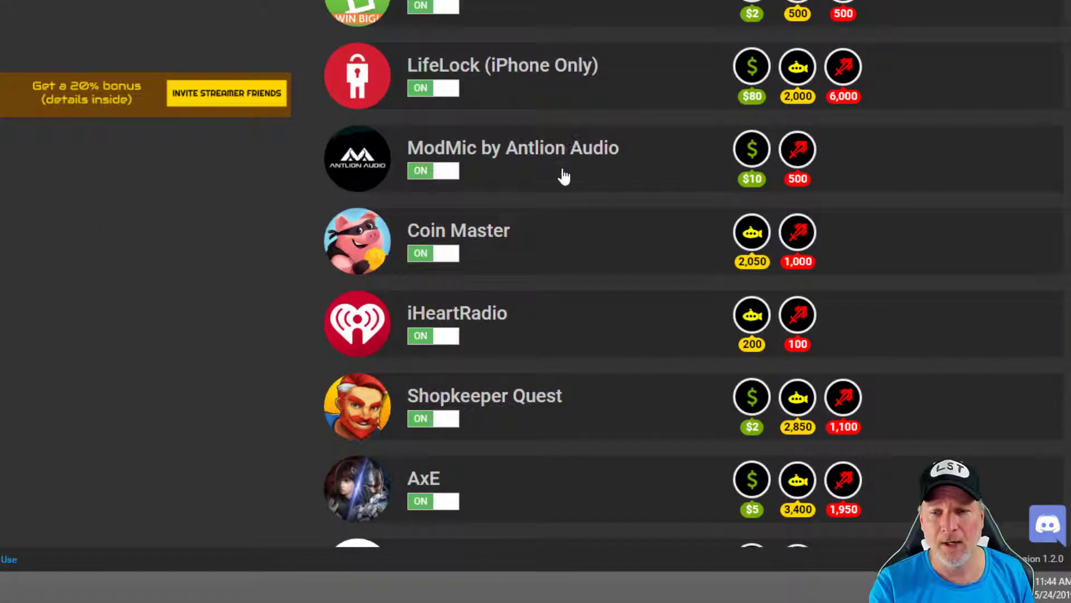
left_click(450, 338)
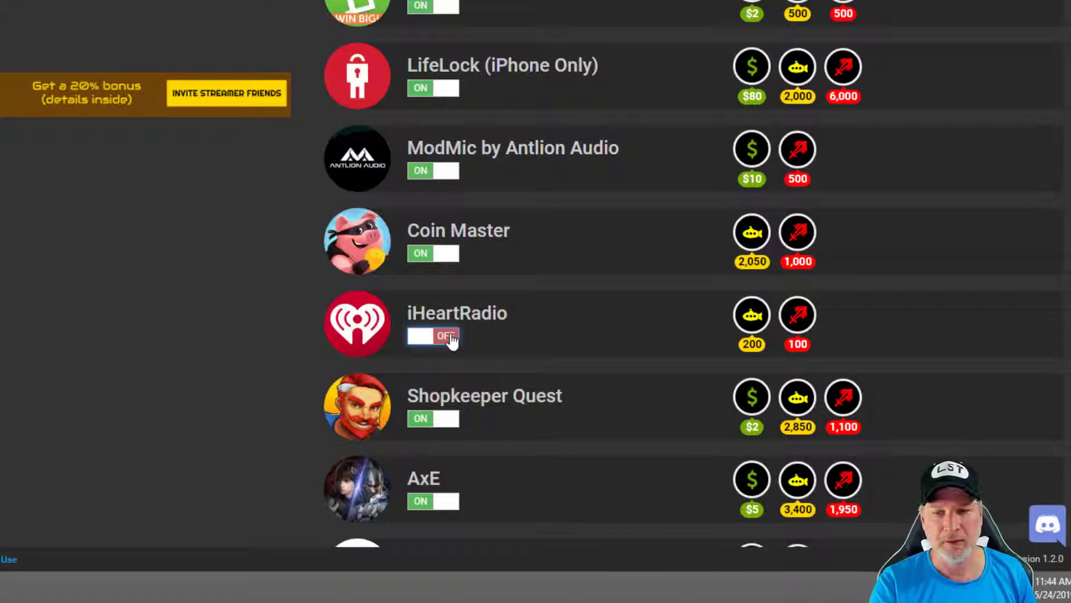
left_click(449, 337)
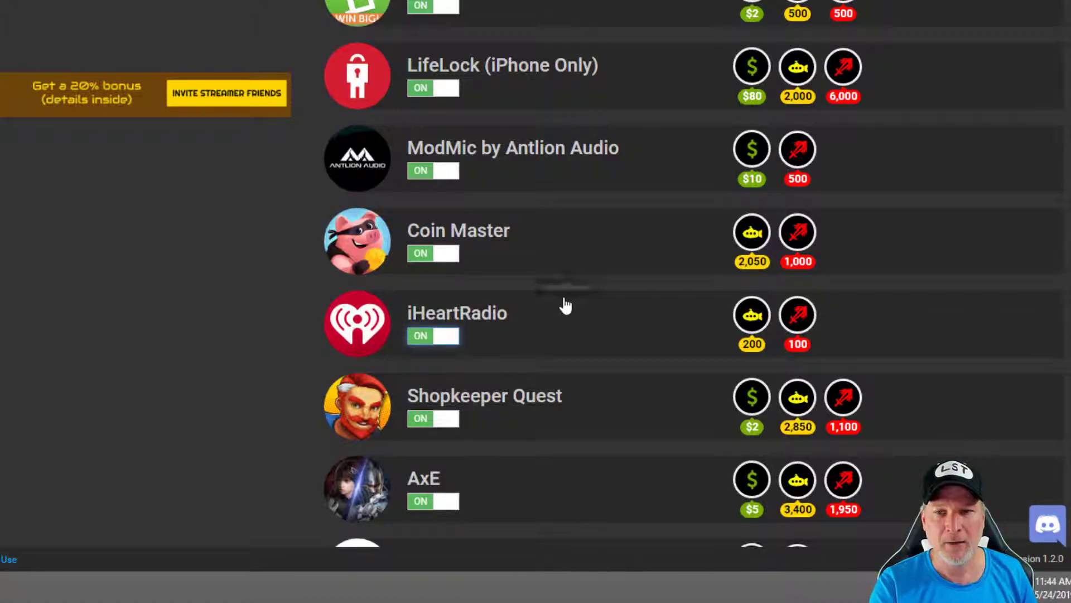
scroll(564, 304, "up", 3)
left_click(444, 81)
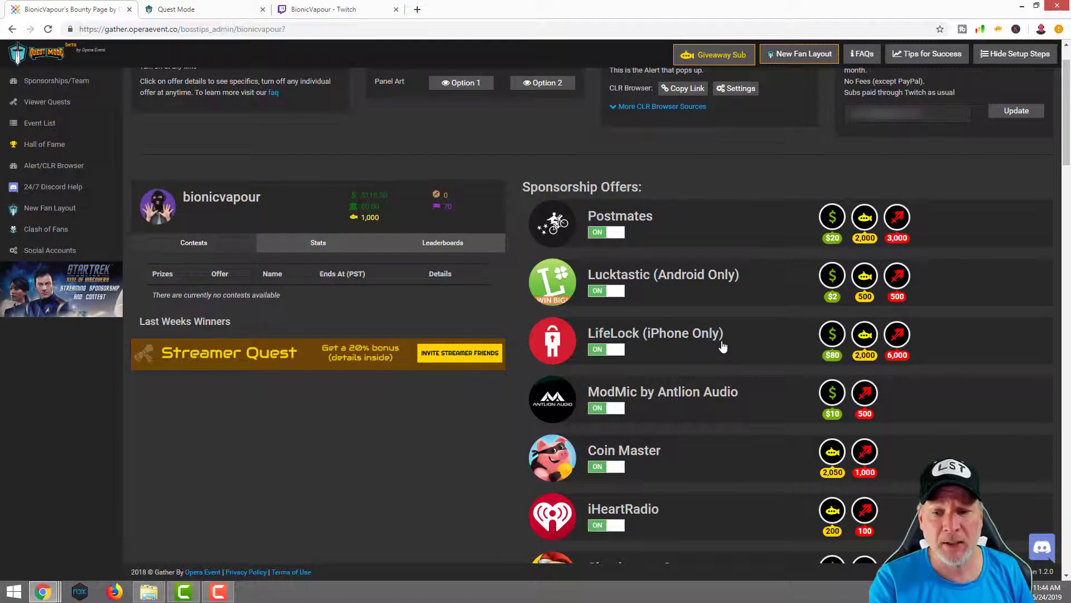
Step: Review the full list of sponsorship offers with their payouts and status, from Postmates through the greyed-out and limited-time offers
scroll(722, 347, "down", 1)
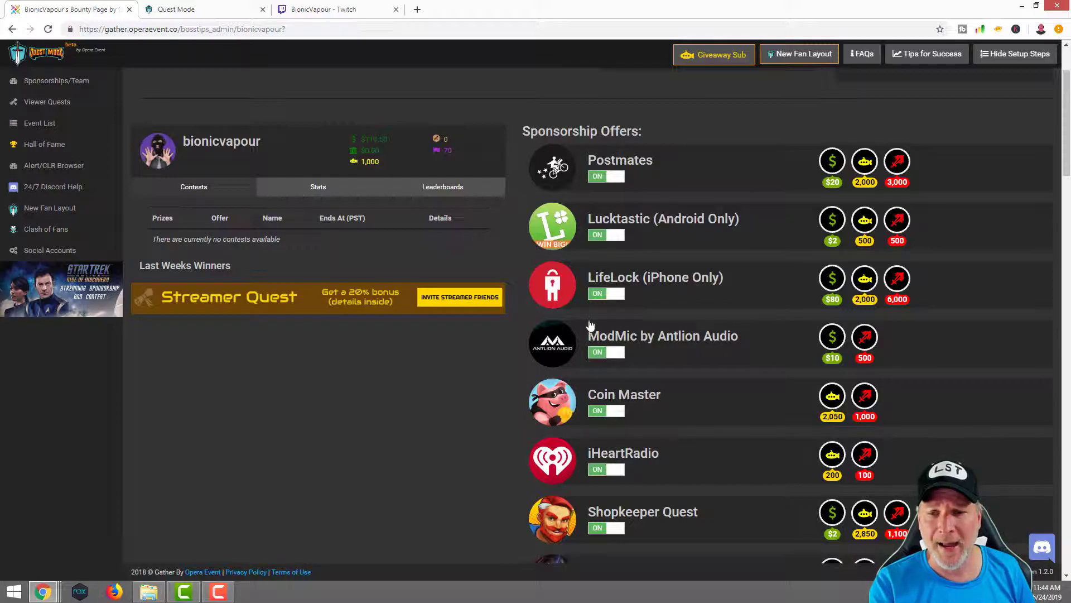
scroll(638, 397, "down", 1)
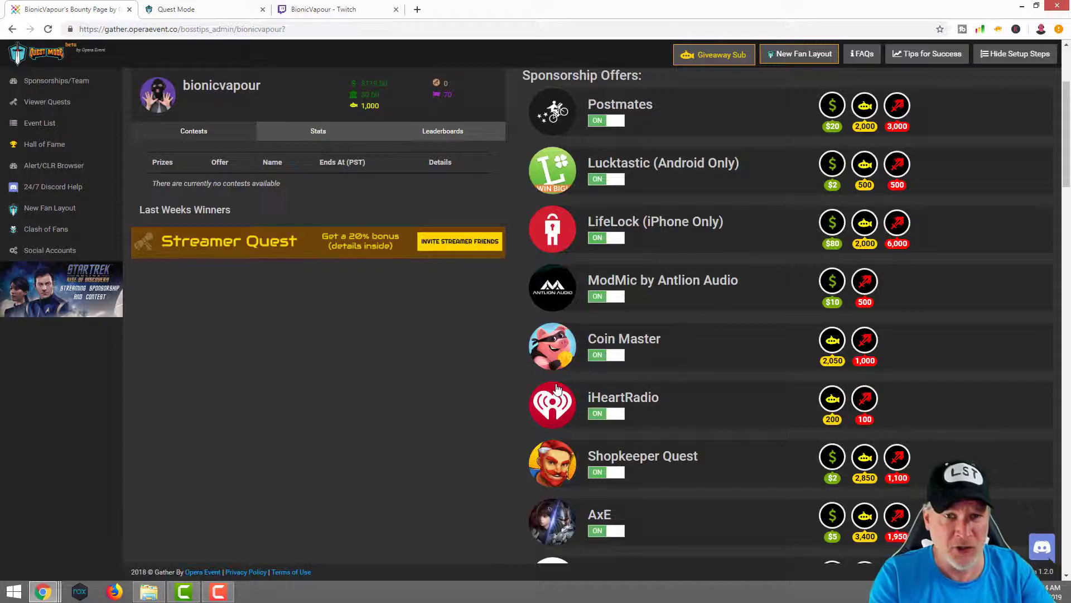
scroll(583, 403, "down", 2)
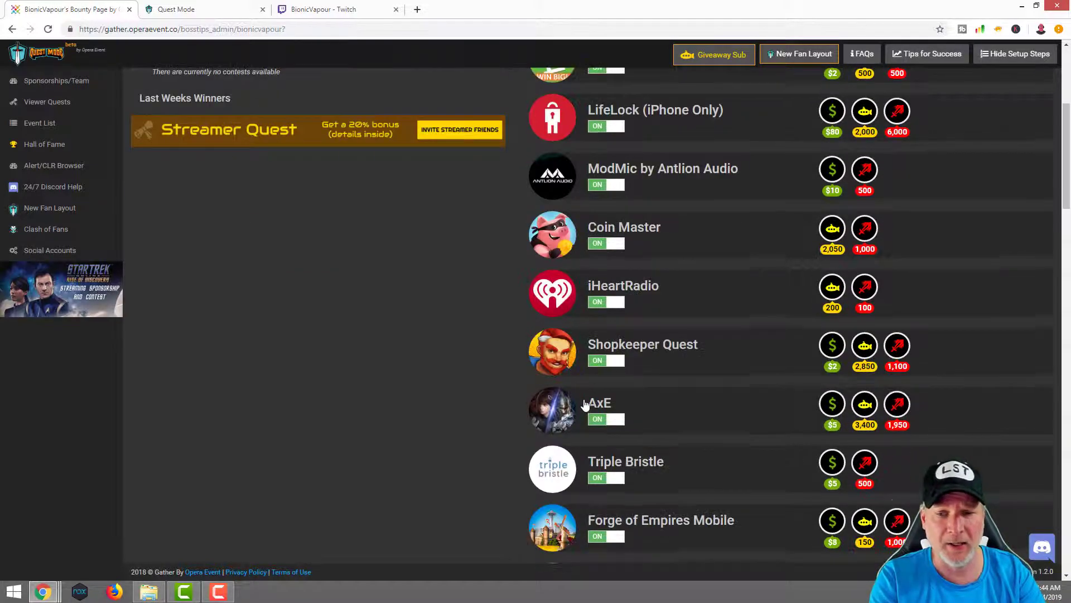
scroll(584, 404, "down", 2)
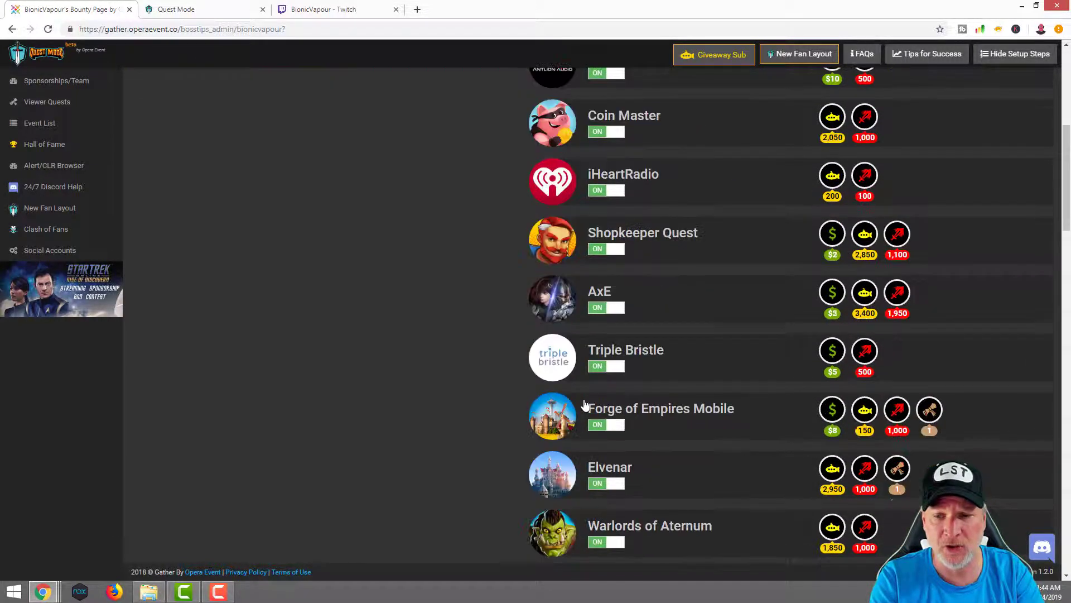
scroll(584, 404, "down", 1)
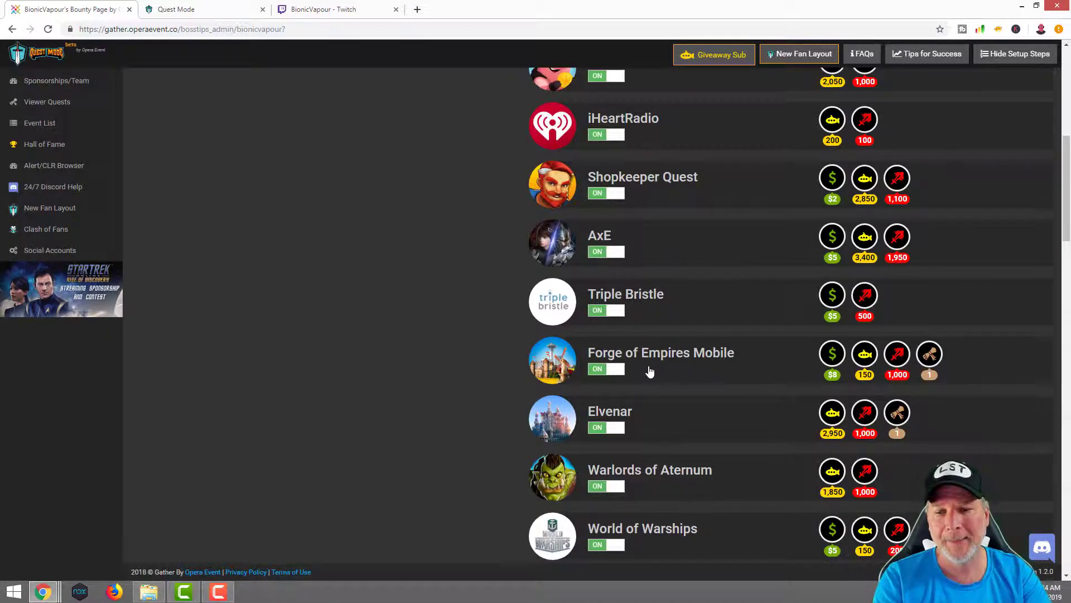
scroll(650, 371, "down", 3)
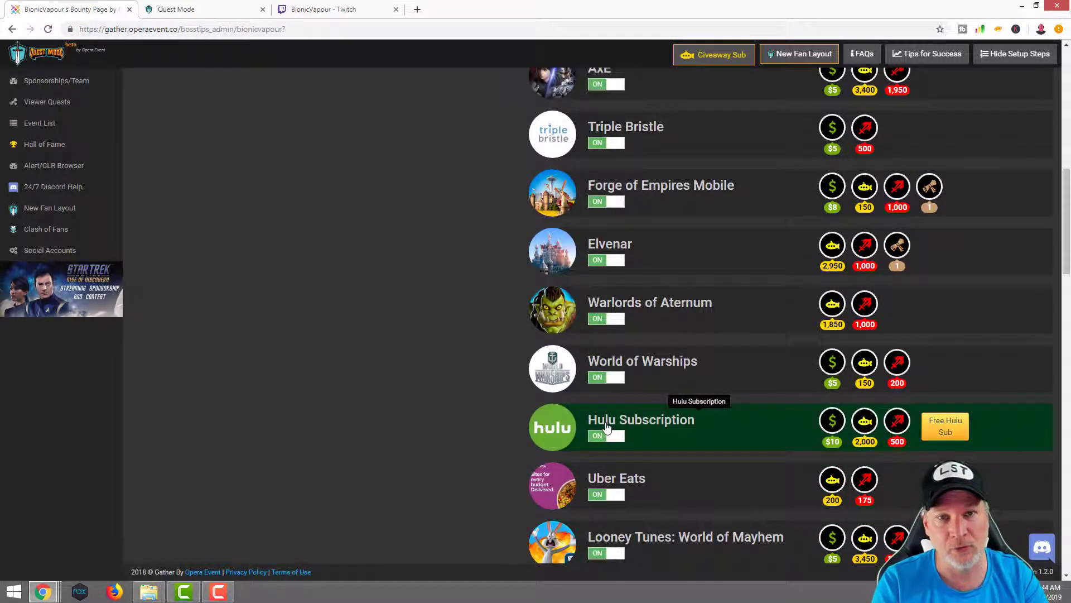
scroll(636, 418, "down", 1)
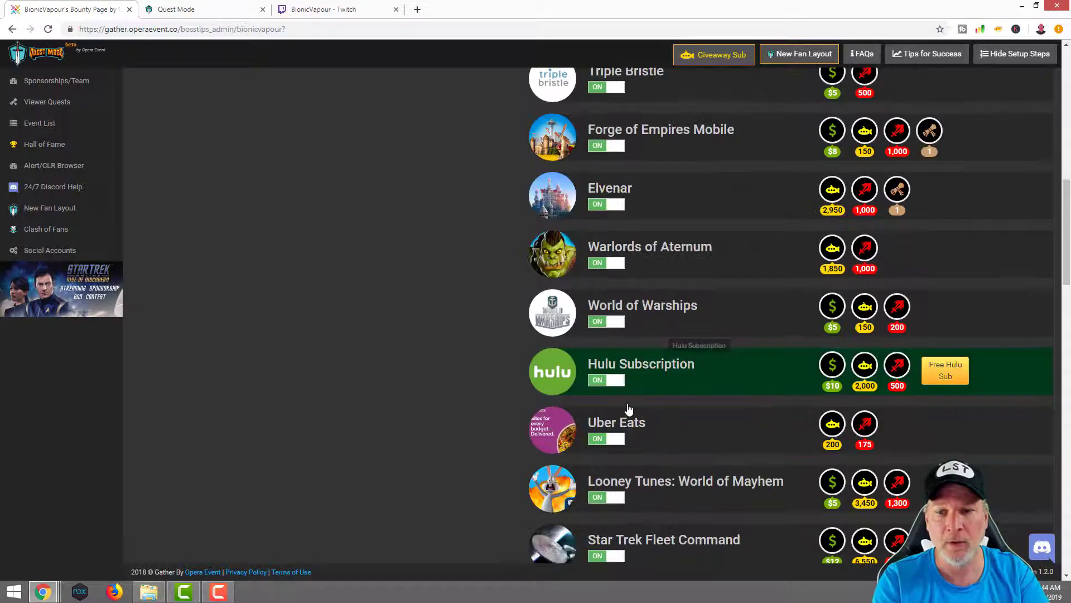
scroll(678, 446, "down", 1)
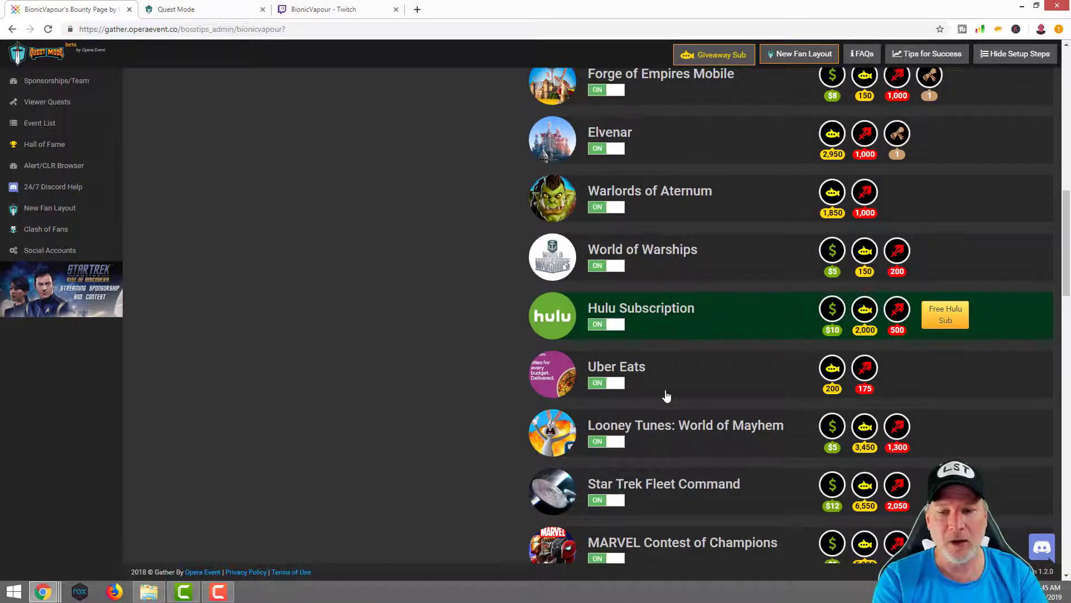
scroll(664, 394, "down", 4)
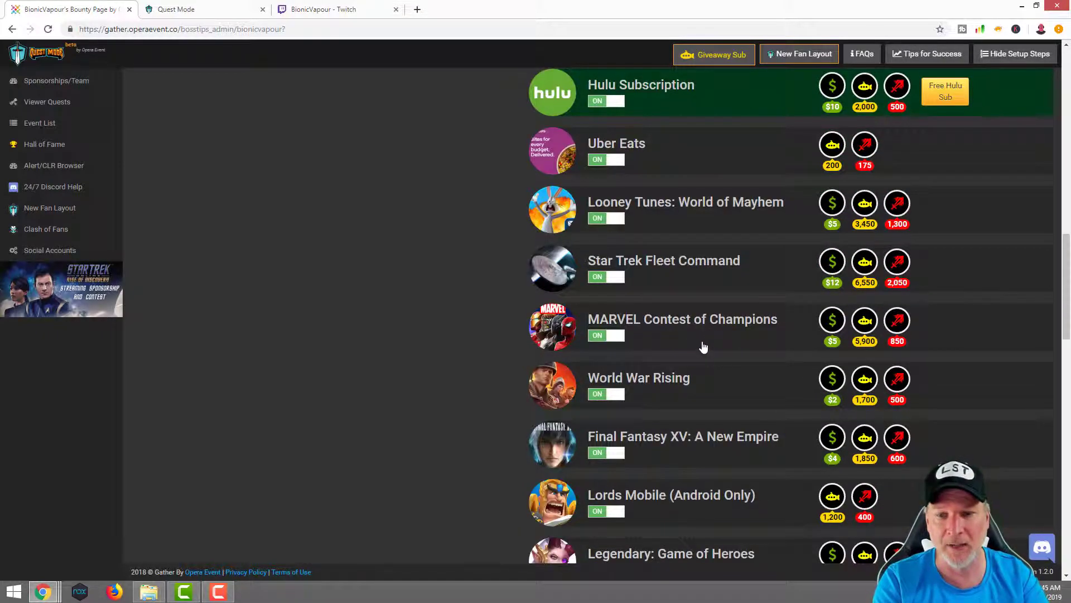
scroll(704, 347, "down", 4)
scroll(705, 347, "down", 4)
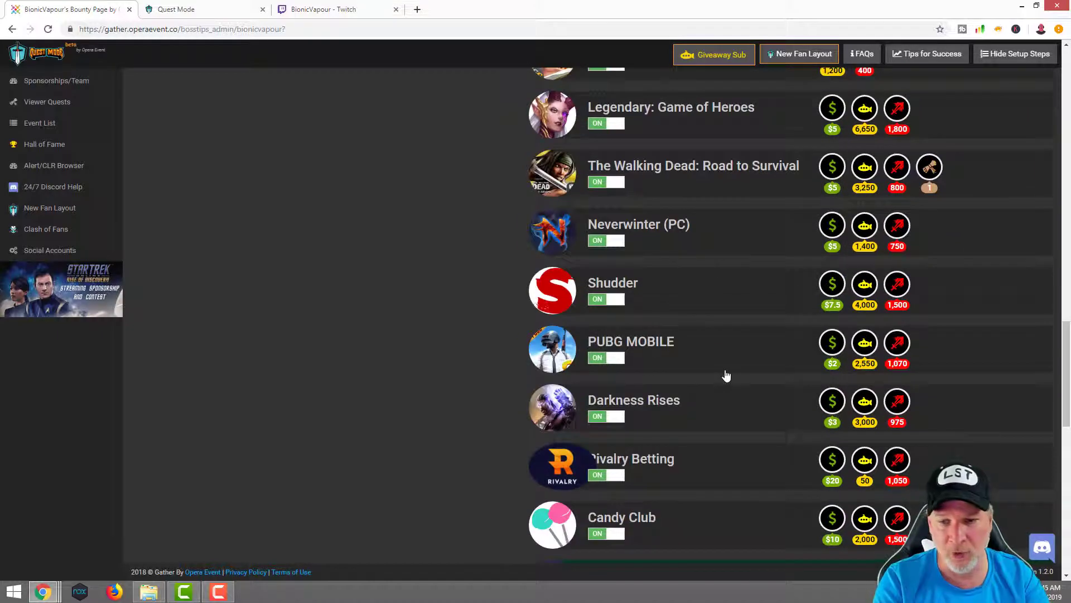
scroll(724, 375, "down", 2)
scroll(726, 375, "down", 2)
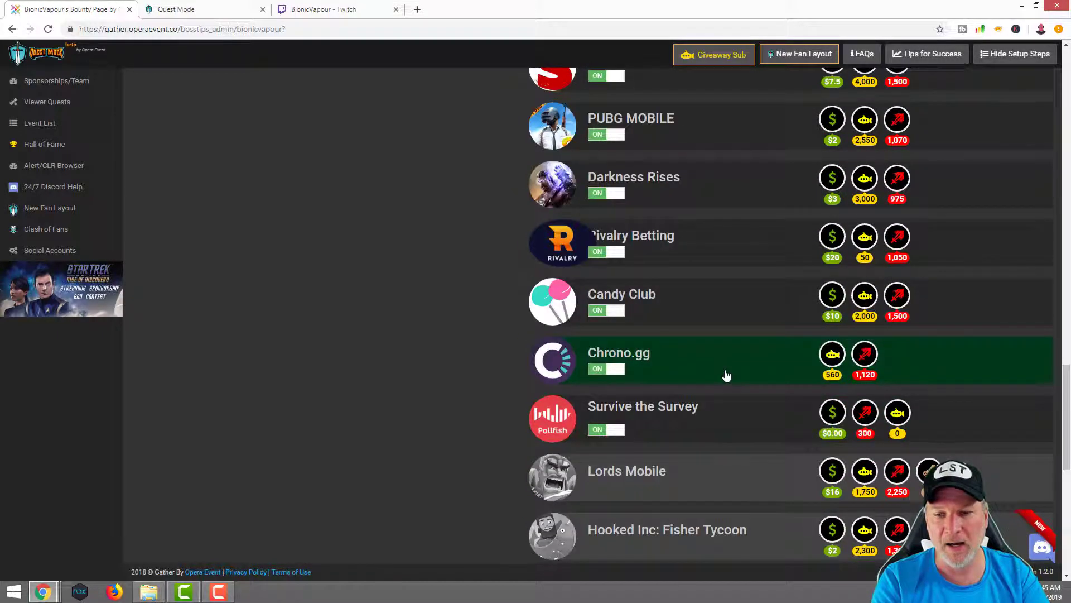
scroll(726, 375, "down", 1)
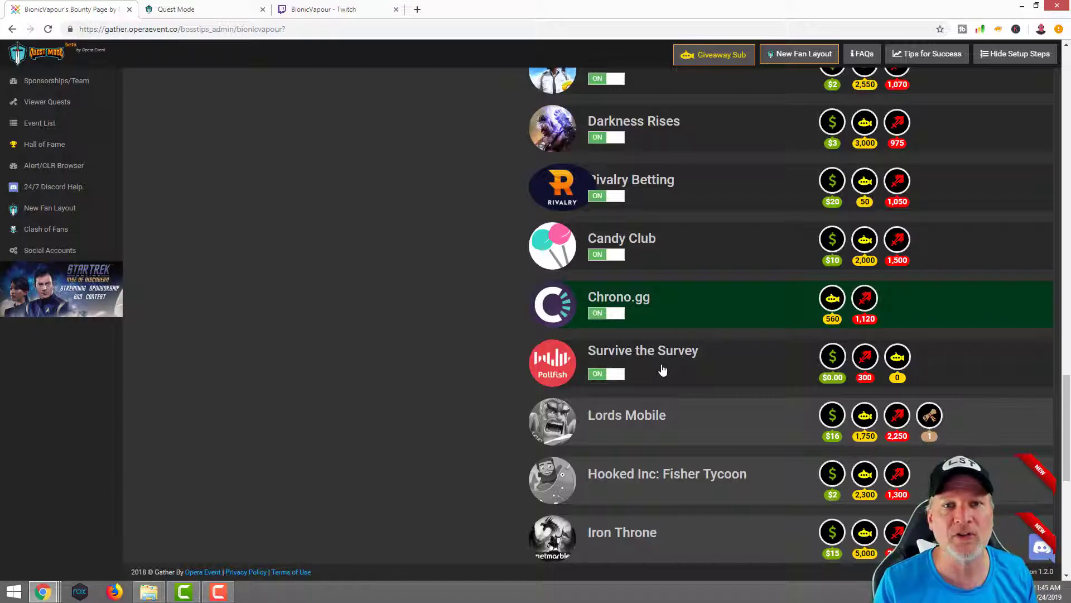
scroll(662, 370, "down", 2)
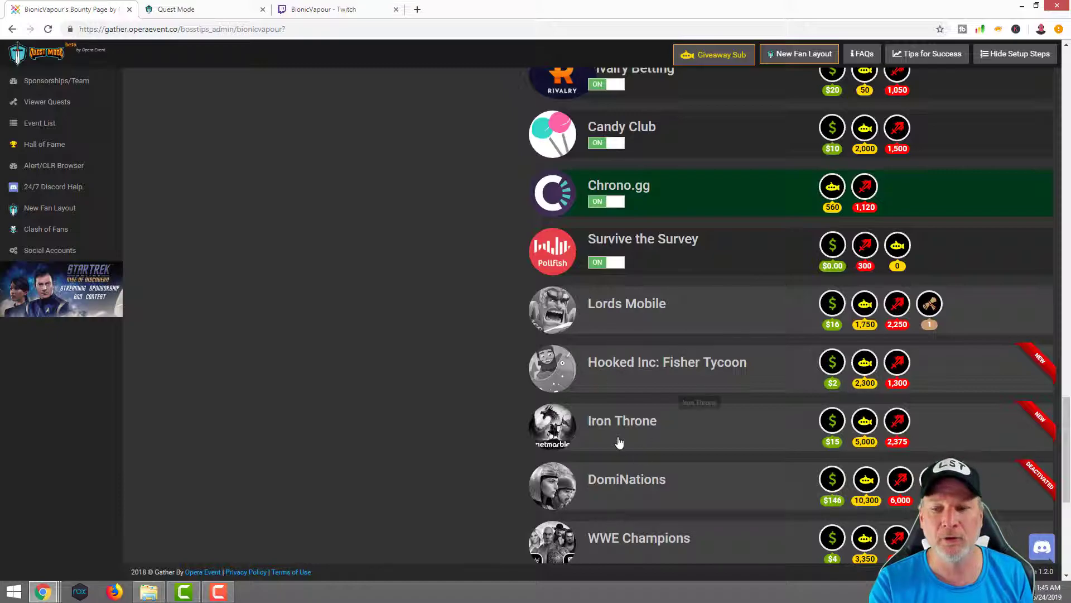
scroll(624, 444, "down", 2)
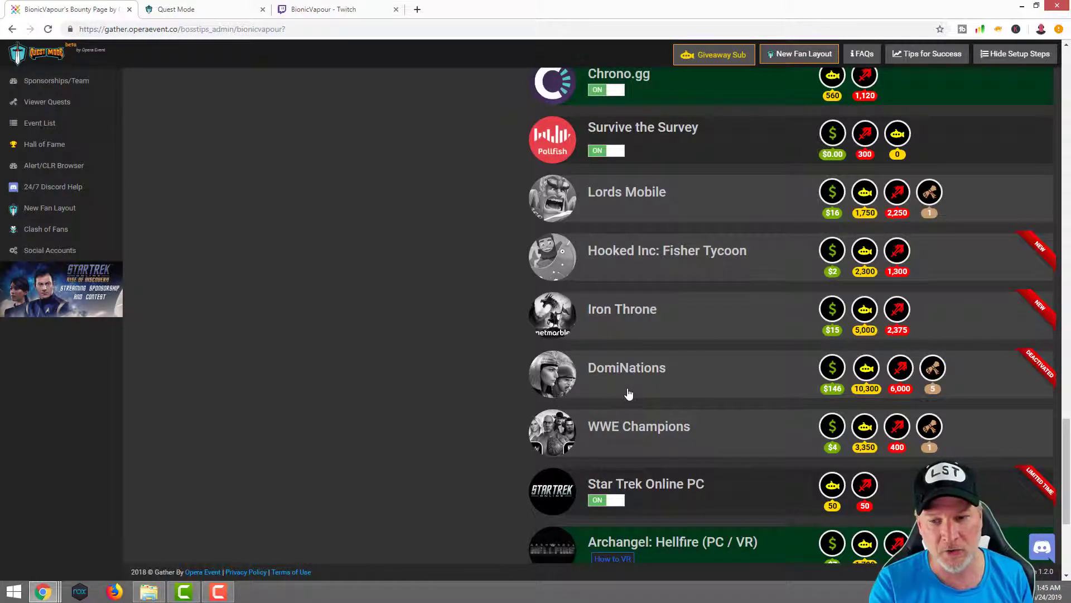
scroll(625, 393, "down", 4)
scroll(688, 445, "up", 2)
scroll(688, 445, "up", 17)
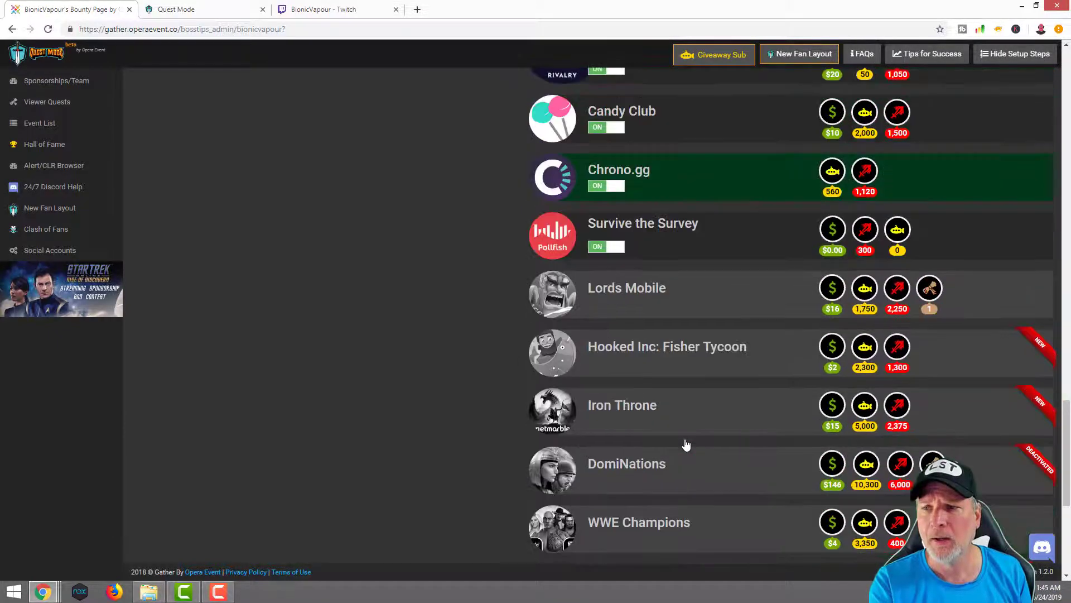
scroll(686, 443, "up", 20)
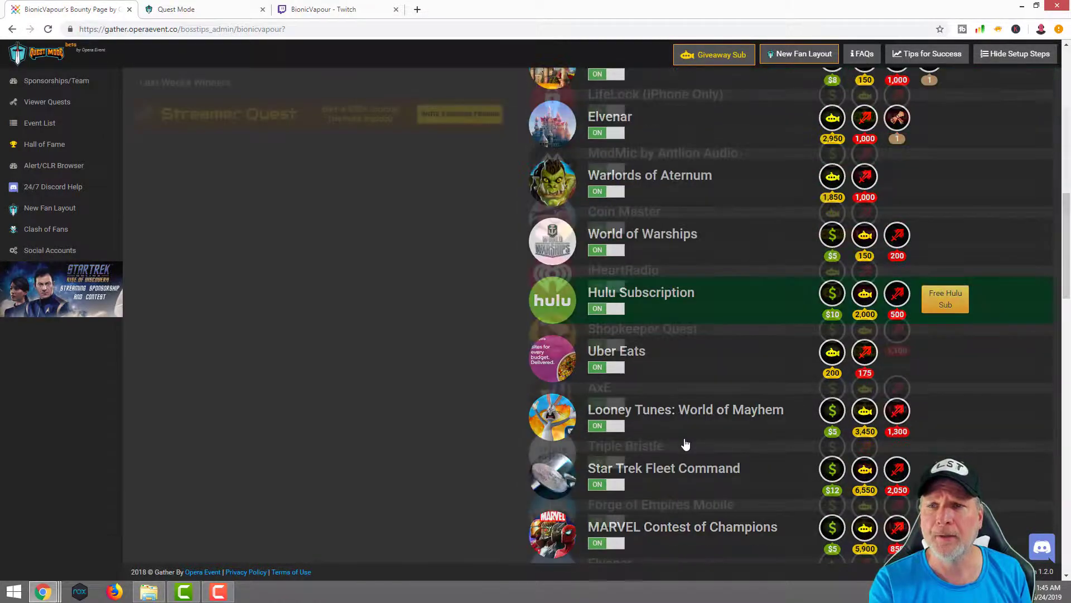
Step: Read the tips for success on making the most out of Quest Mode and close them
left_click(929, 57)
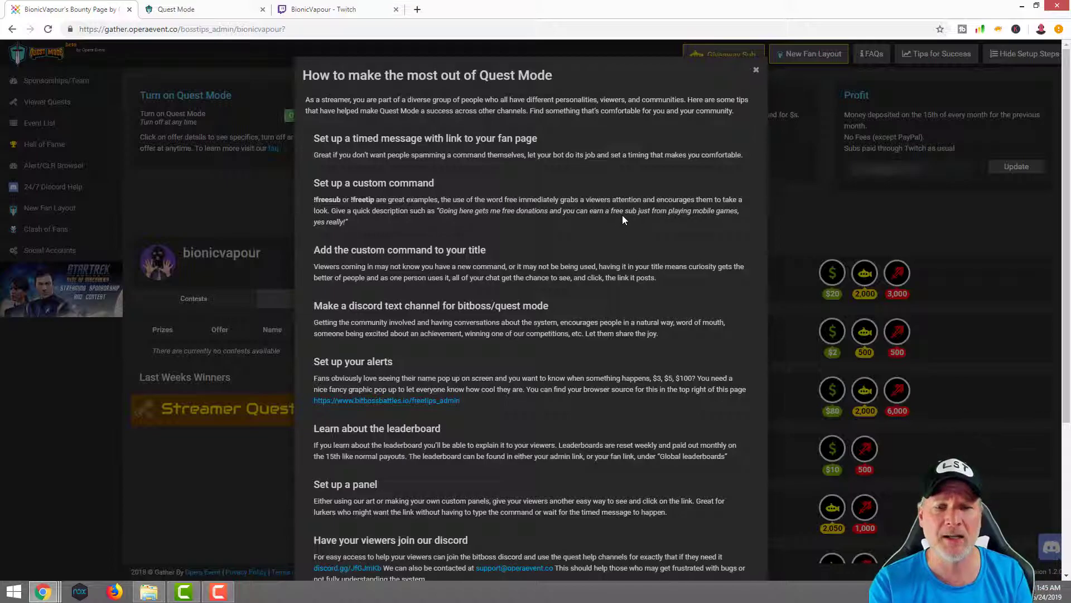
scroll(623, 219, "down", 4)
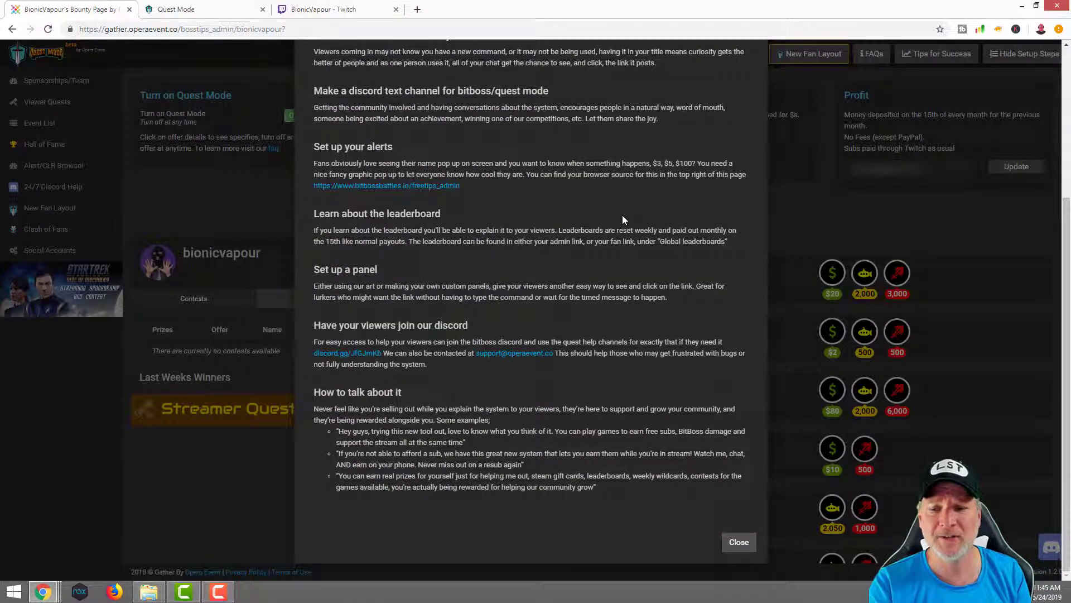
left_click(738, 543)
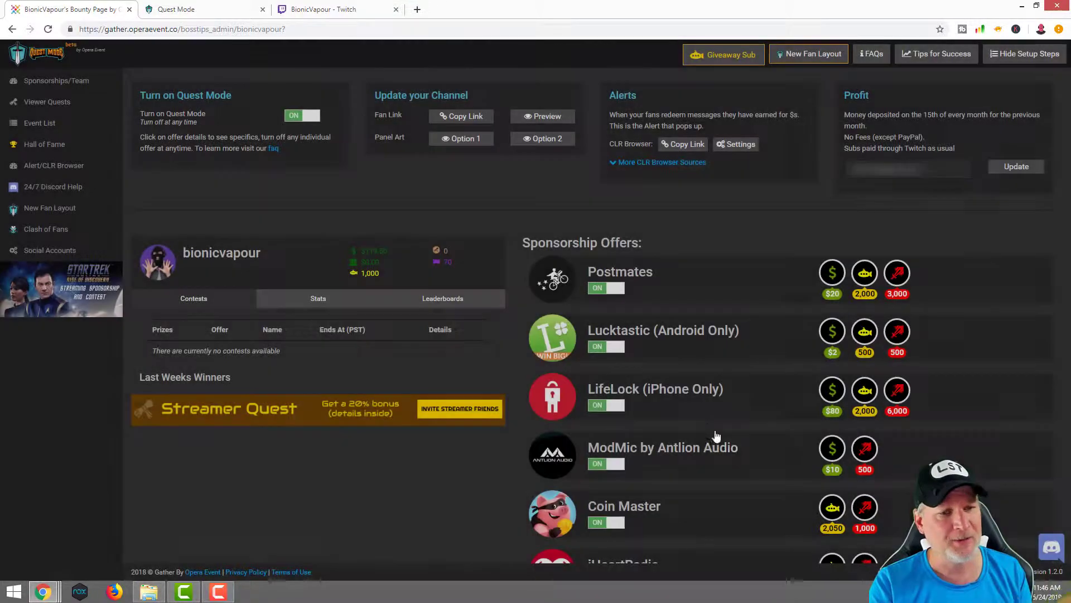